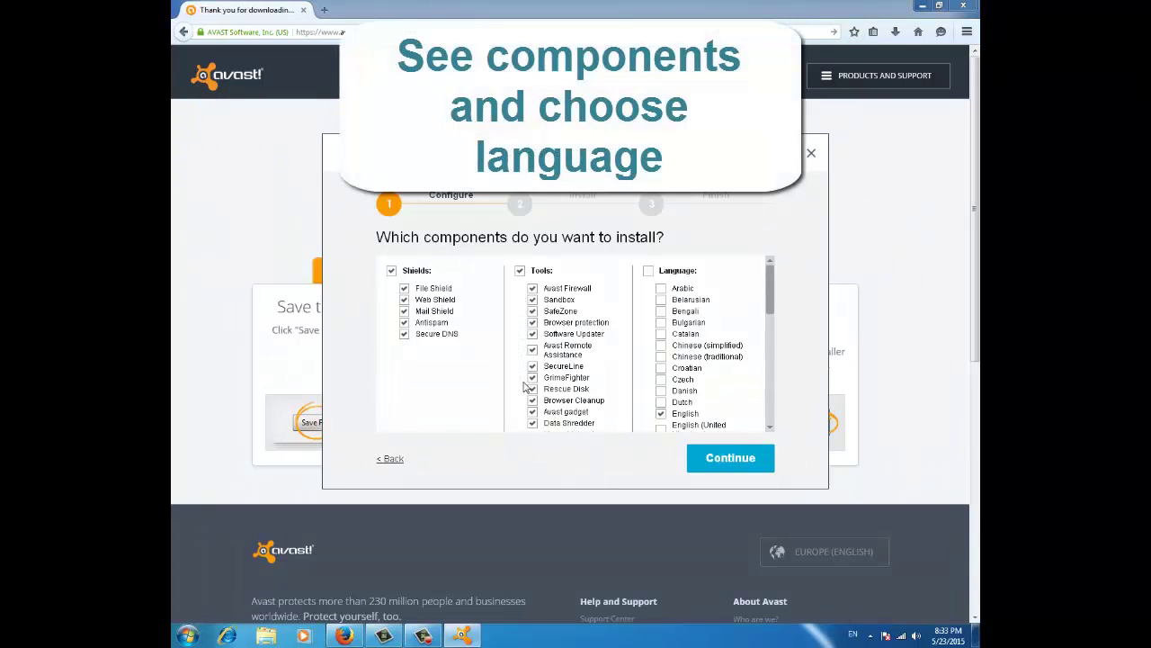
- Review the shields, tools and languages offered for installation in the component selection
{"action": "scroll", "coordinate": [527, 386], "scroll_direction": "down", "scroll_amount": 1}
{"action": "scroll", "coordinate": [527, 387], "scroll_direction": "down", "scroll_amount": 1}
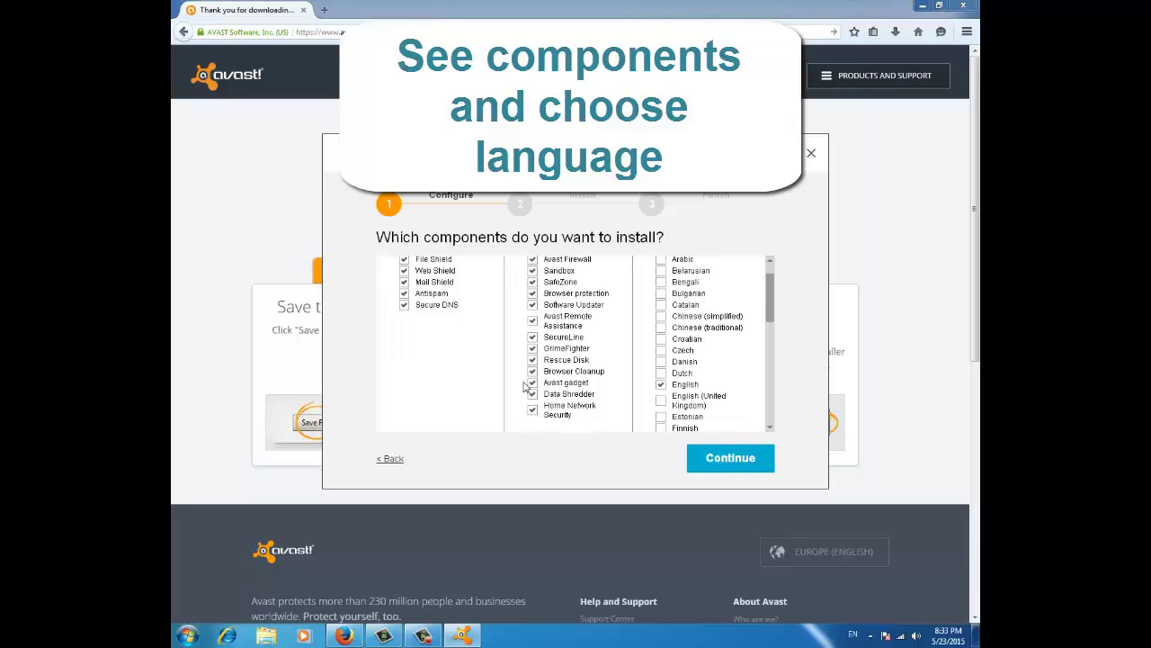
{"action": "scroll", "coordinate": [527, 387], "scroll_direction": "up", "scroll_amount": 2}
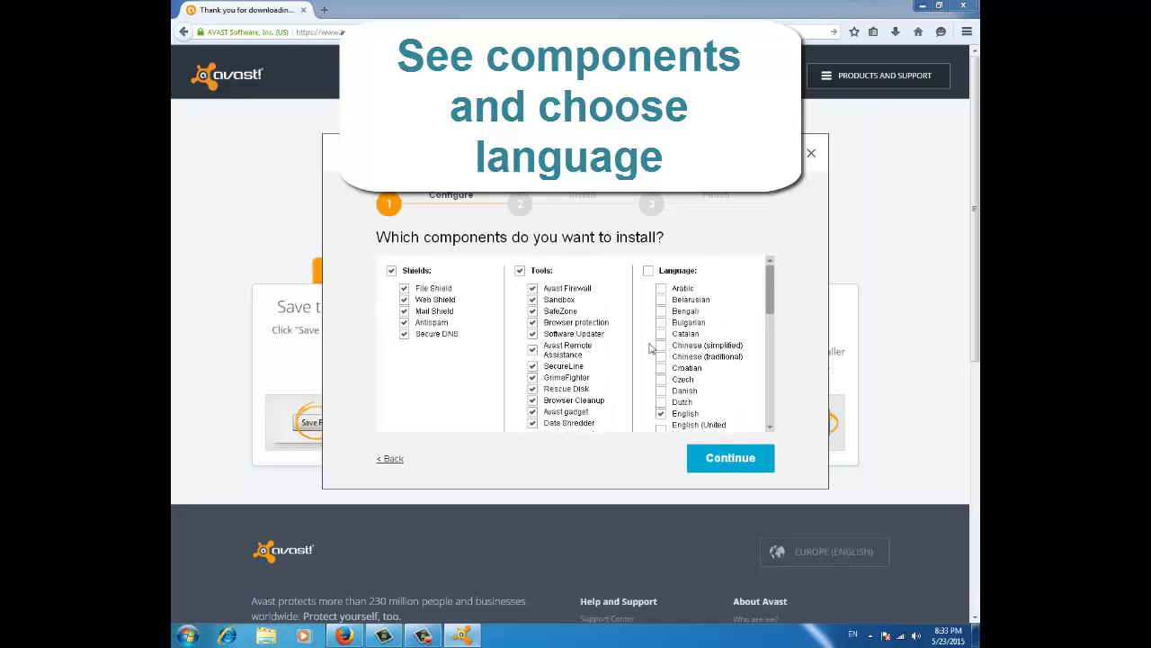
{"action": "scroll", "coordinate": [710, 324], "scroll_direction": "down", "scroll_amount": 2}
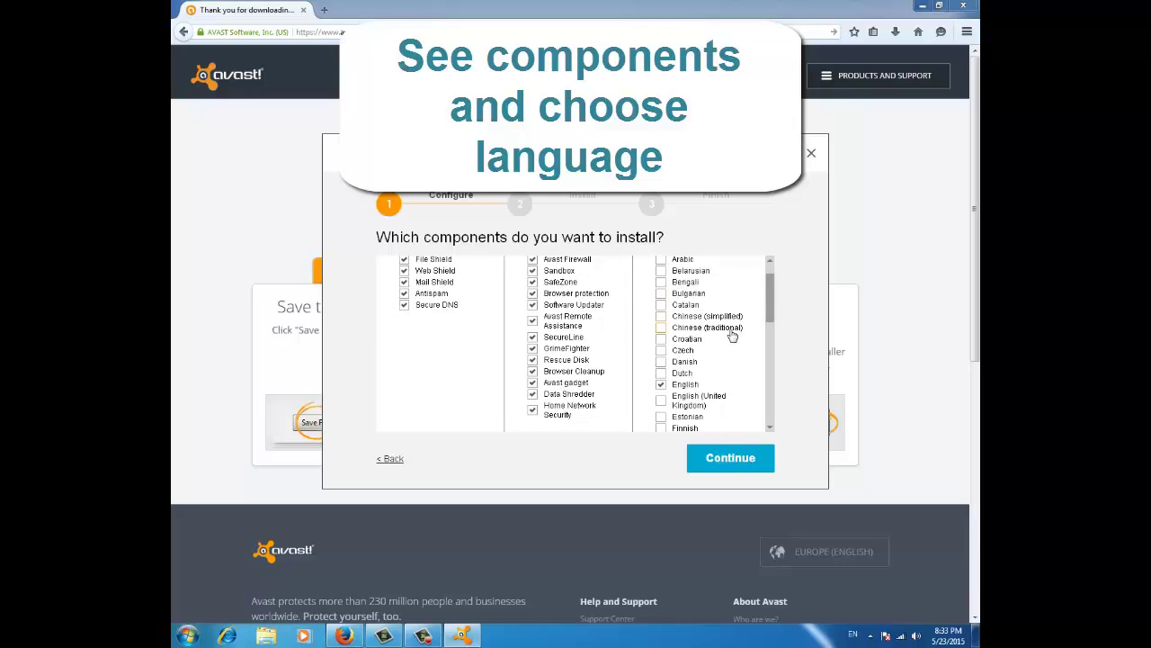
{"action": "scroll", "coordinate": [730, 335], "scroll_direction": "down", "scroll_amount": 4}
{"action": "scroll", "coordinate": [732, 336], "scroll_direction": "down", "scroll_amount": 8}
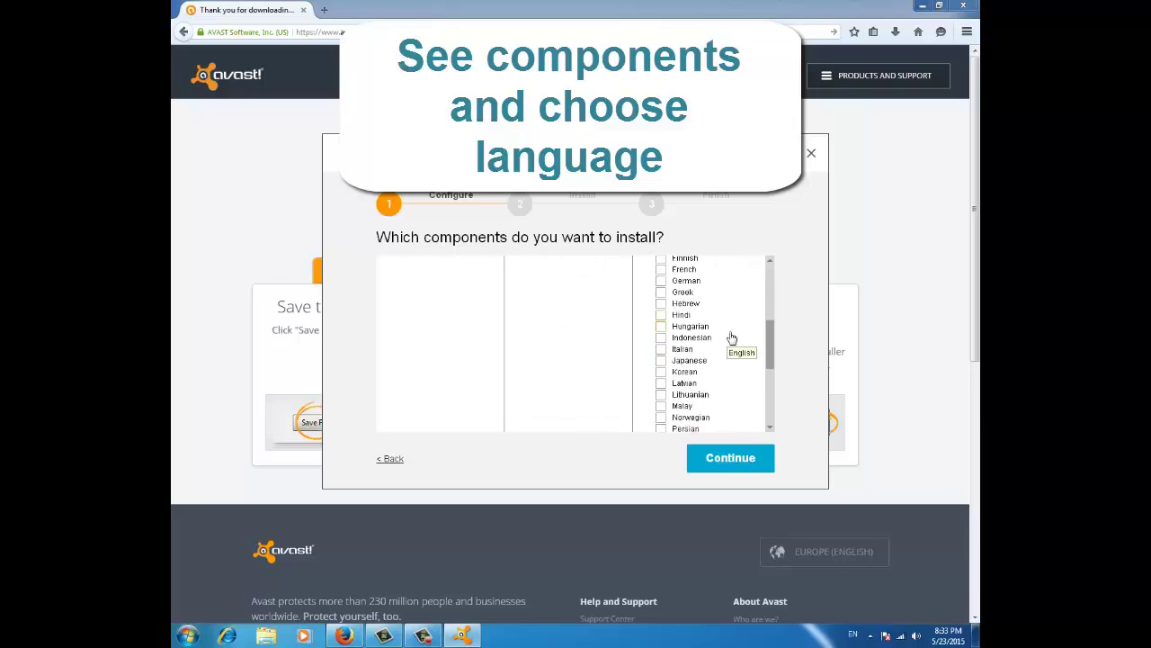
{"action": "scroll", "coordinate": [731, 337], "scroll_direction": "down", "scroll_amount": 1}
{"action": "scroll", "coordinate": [732, 338], "scroll_direction": "down", "scroll_amount": 1}
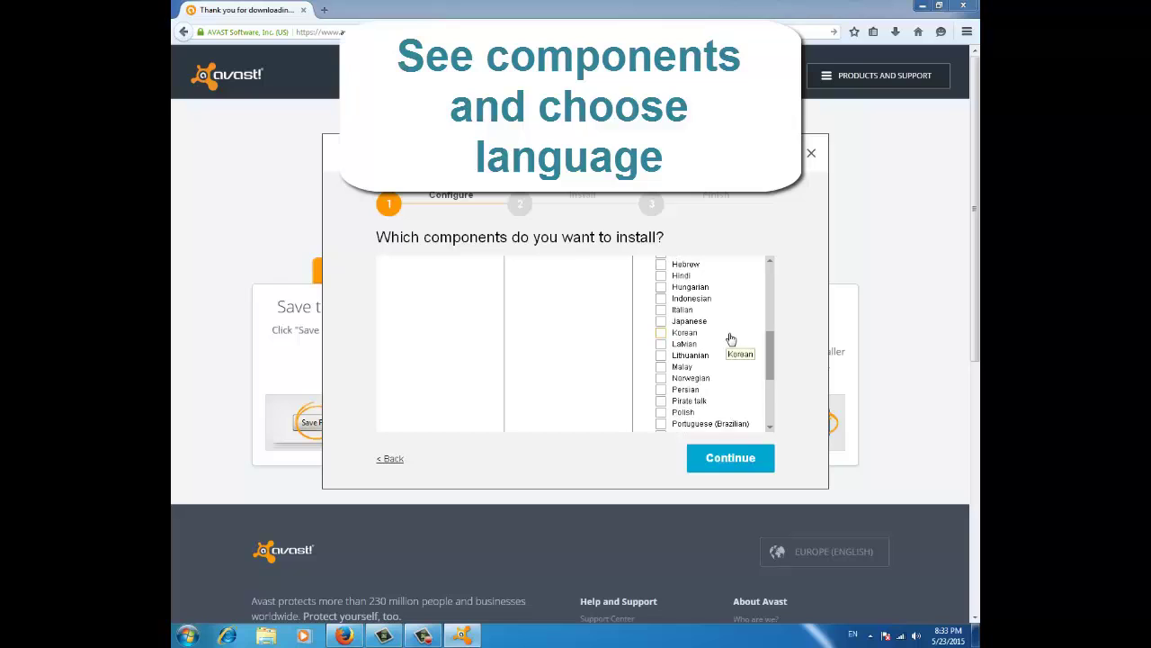
{"action": "scroll", "coordinate": [731, 338], "scroll_direction": "down", "scroll_amount": 2}
{"action": "scroll", "coordinate": [731, 339], "scroll_direction": "down", "scroll_amount": 4}
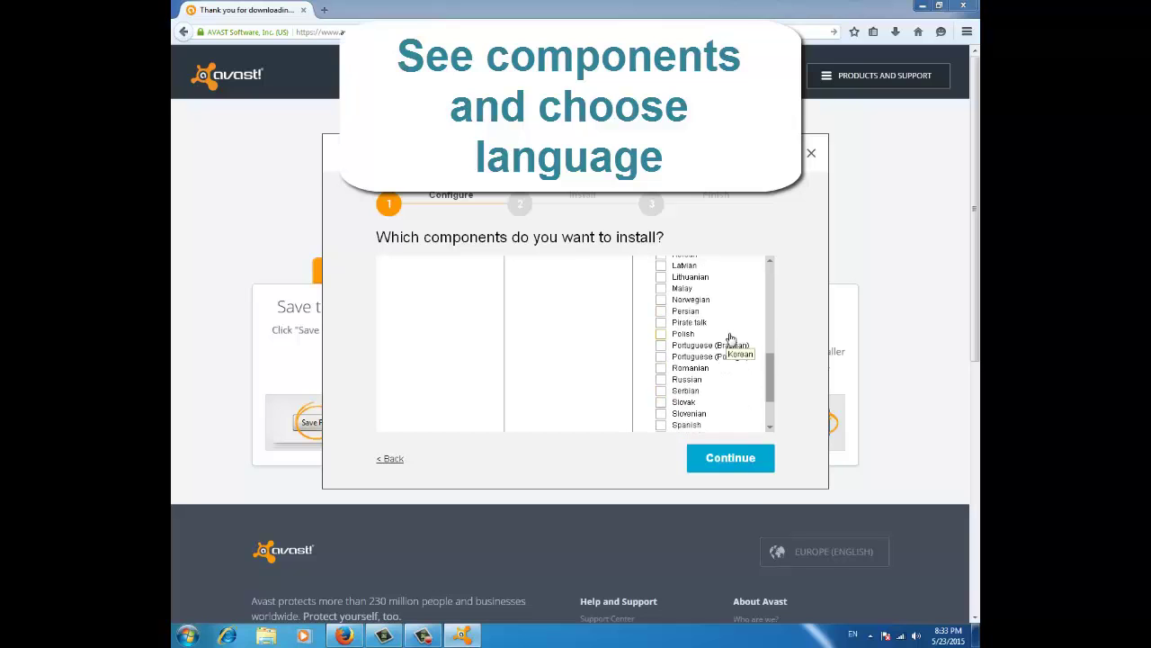
{"action": "scroll", "coordinate": [731, 338], "scroll_direction": "down", "scroll_amount": 2}
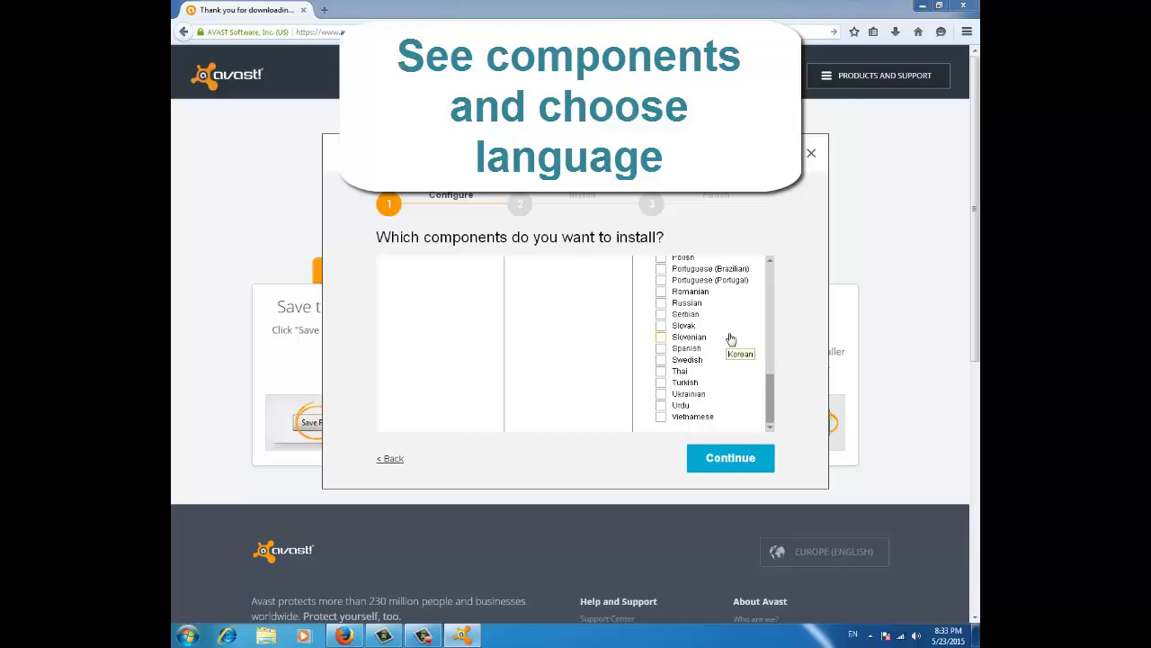
{"action": "scroll", "coordinate": [733, 342], "scroll_direction": "up", "scroll_amount": 15}
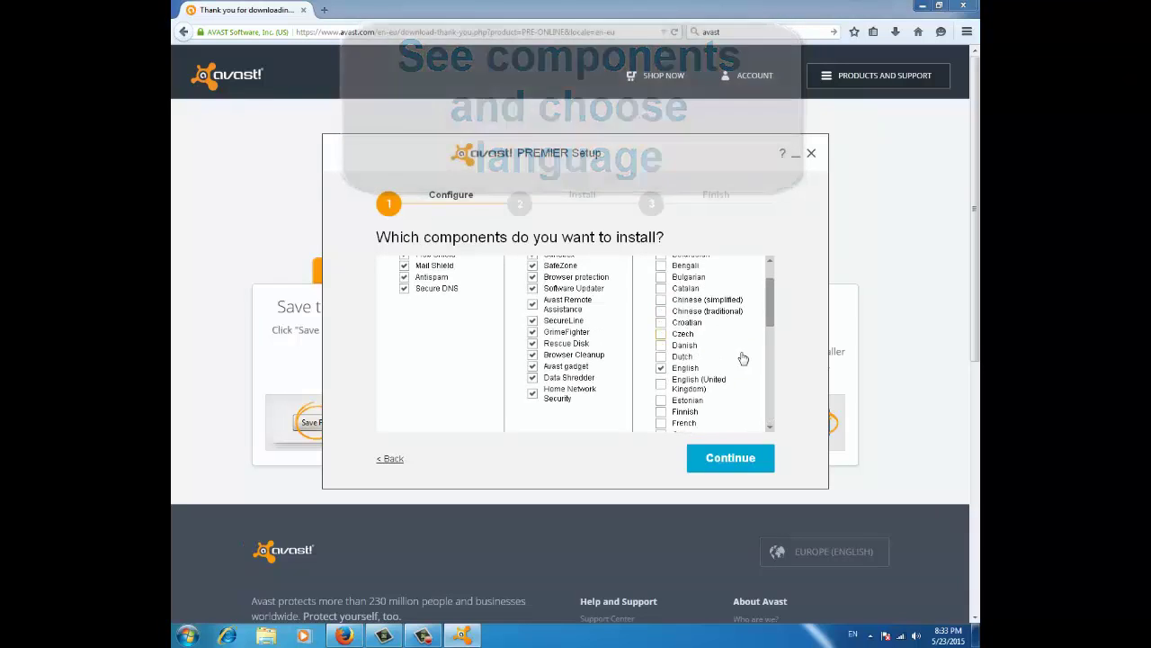
- Install Avast Premier with the selected components, keep the current Windows color scheme without further reminders, and close the completed setup
{"action": "left_click", "coordinate": [717, 466]}
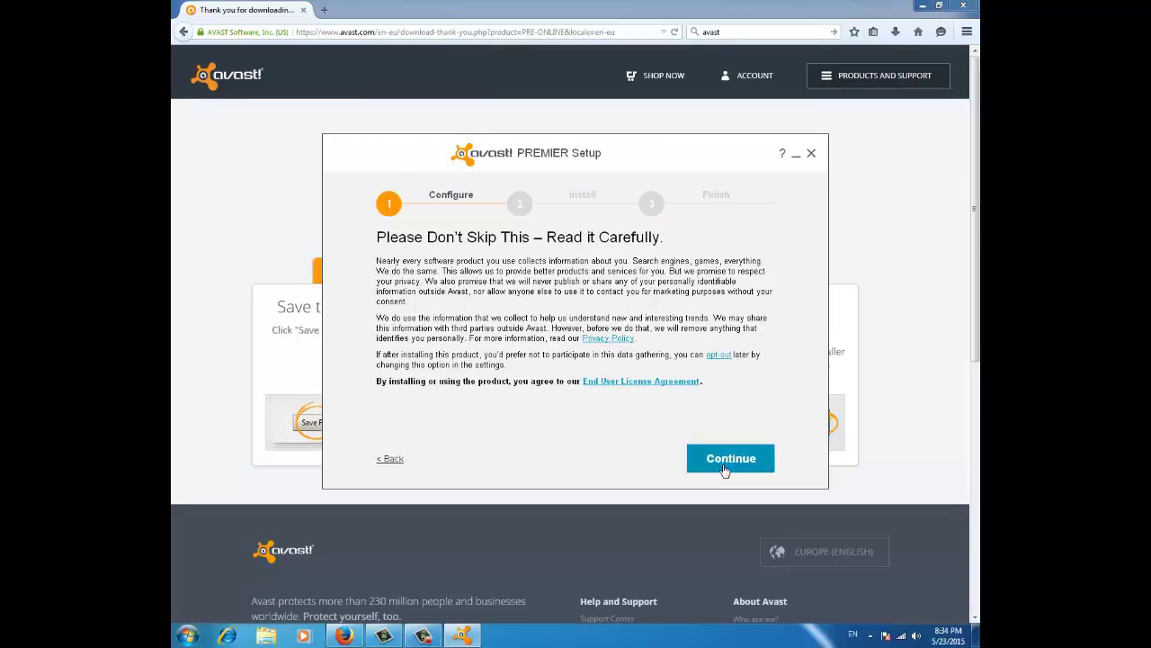
{"action": "left_click", "coordinate": [726, 470]}
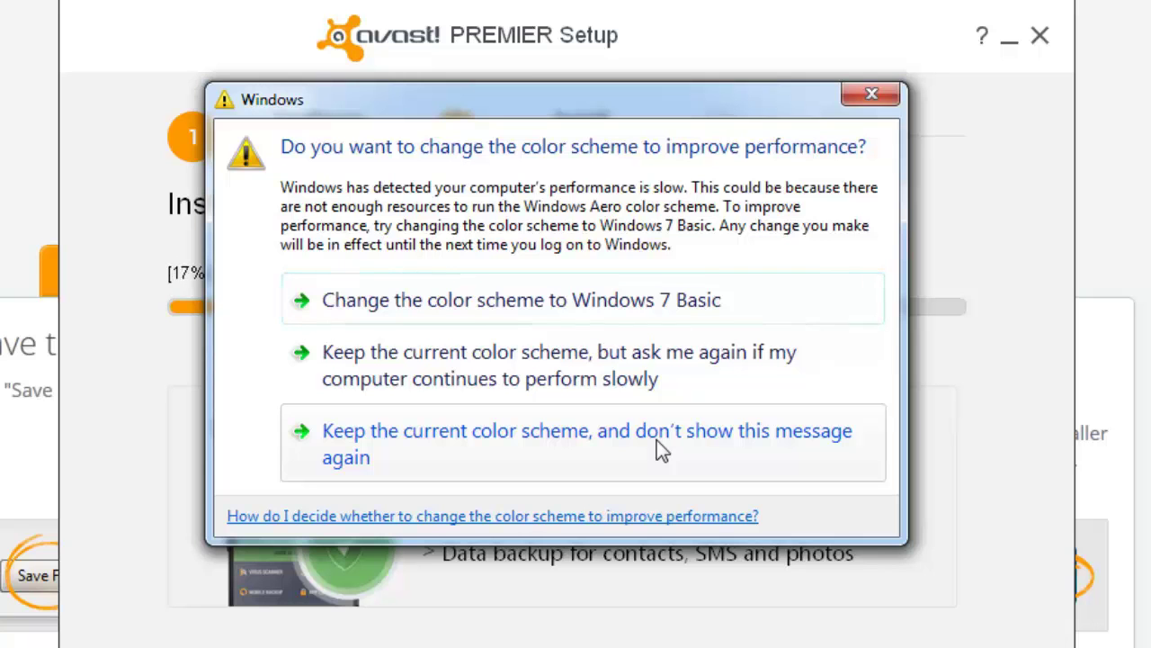
{"action": "left_click", "coordinate": [657, 440]}
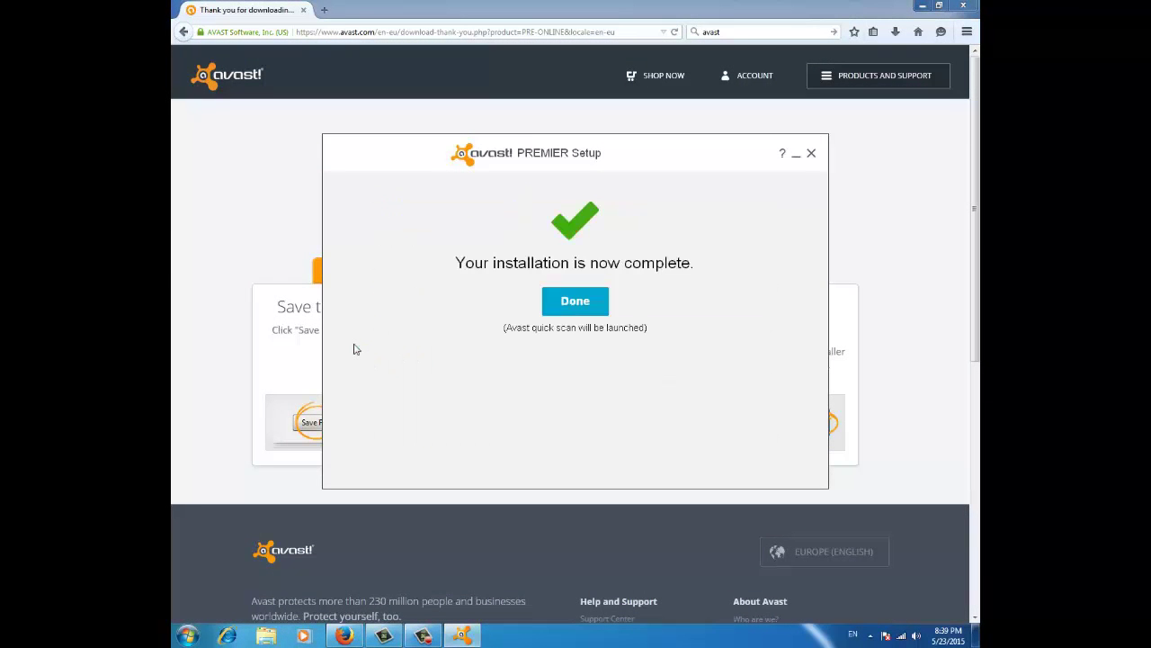
{"action": "left_click", "coordinate": [576, 312]}
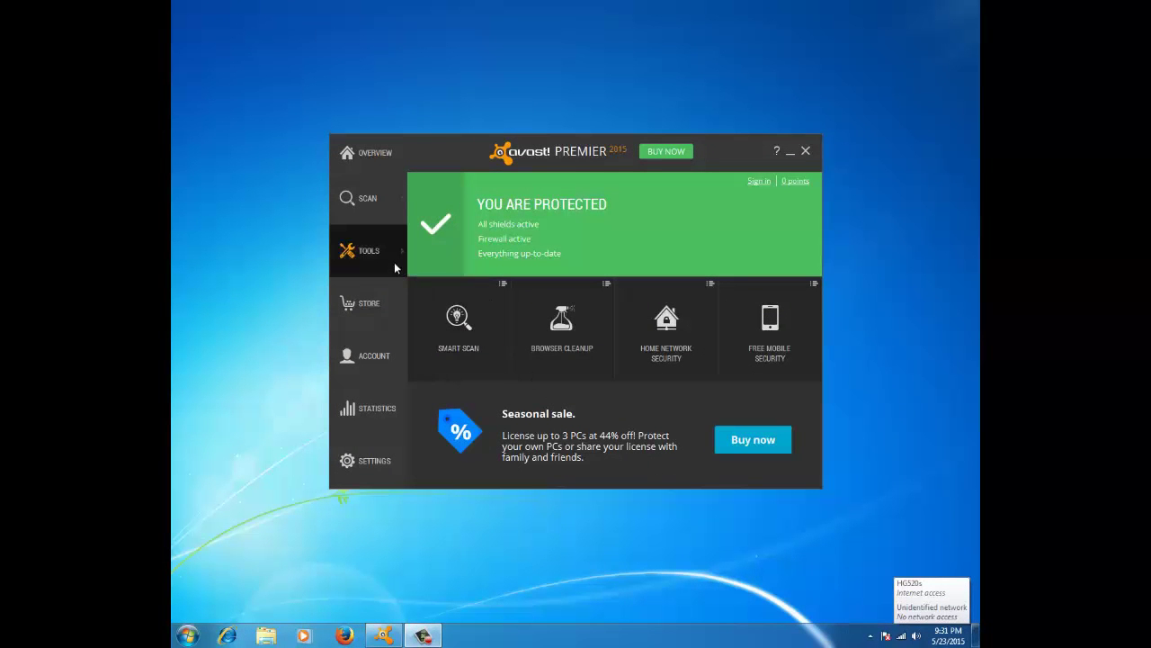
- Open the SafeZone, Sandbox and Firewall tools in turn to check their availability
{"action": "mouse_move", "coordinate": [394, 262]}
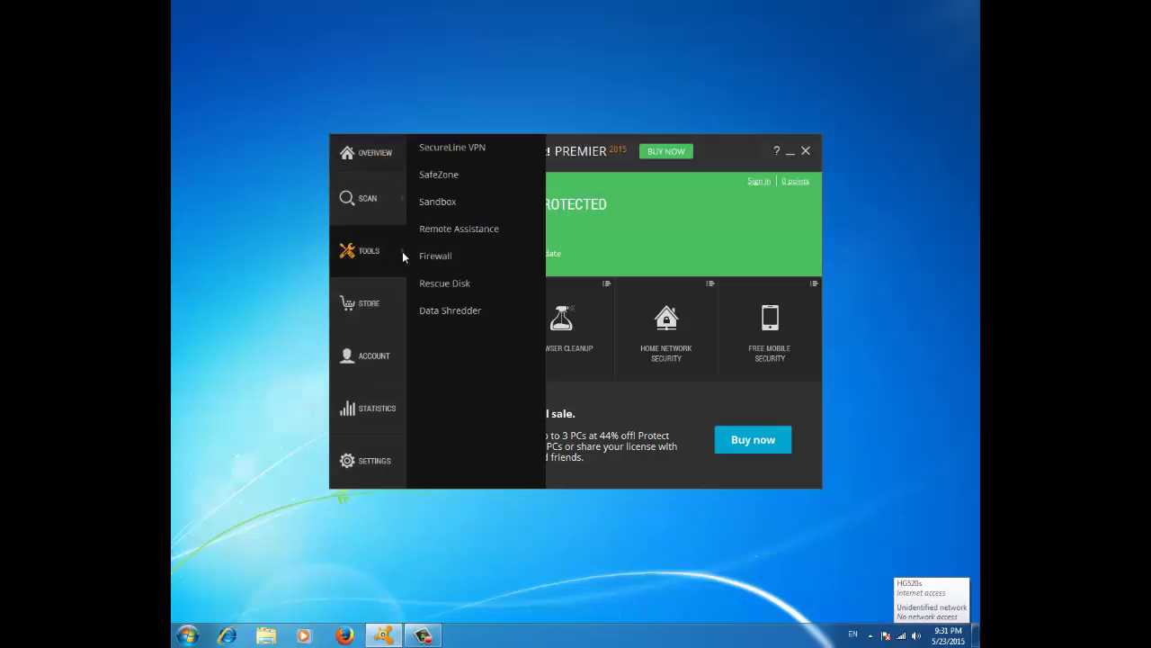
{"action": "left_click", "coordinate": [451, 176]}
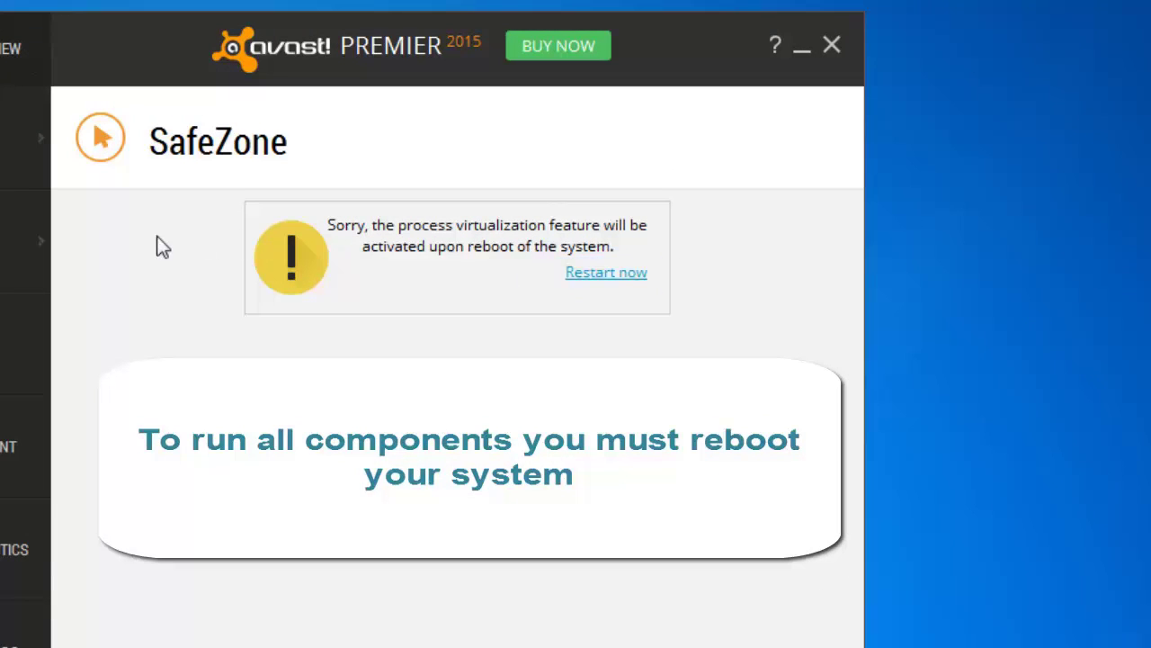
{"action": "left_click", "coordinate": [31, 243]}
{"action": "left_click", "coordinate": [144, 168]}
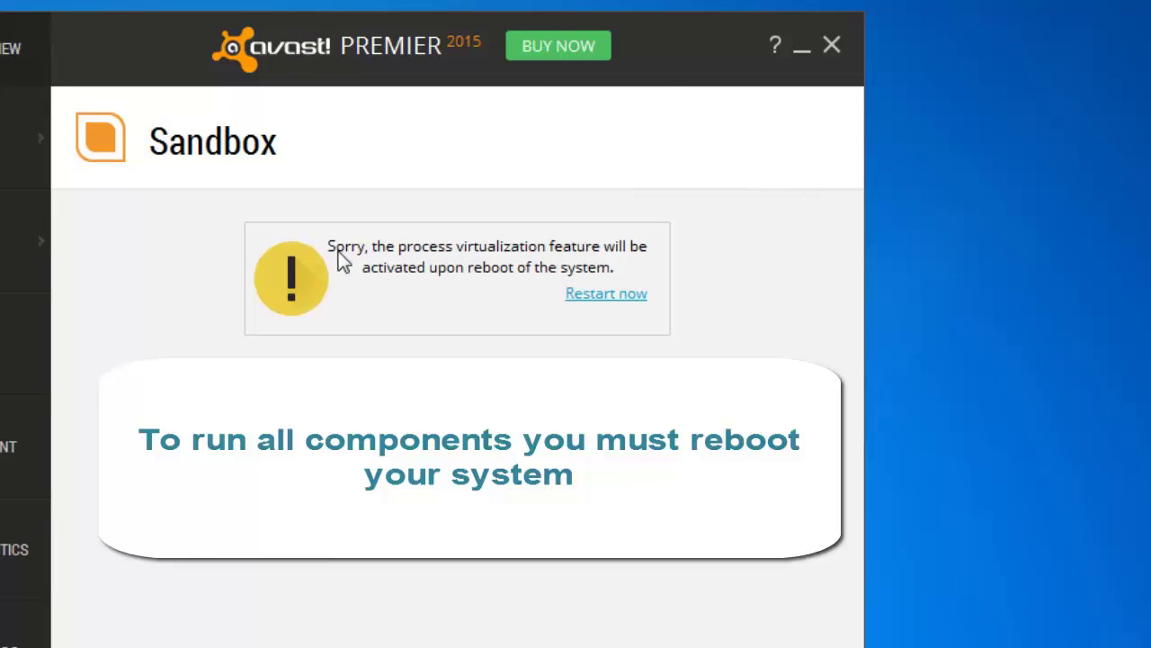
{"action": "left_click", "coordinate": [13, 259]}
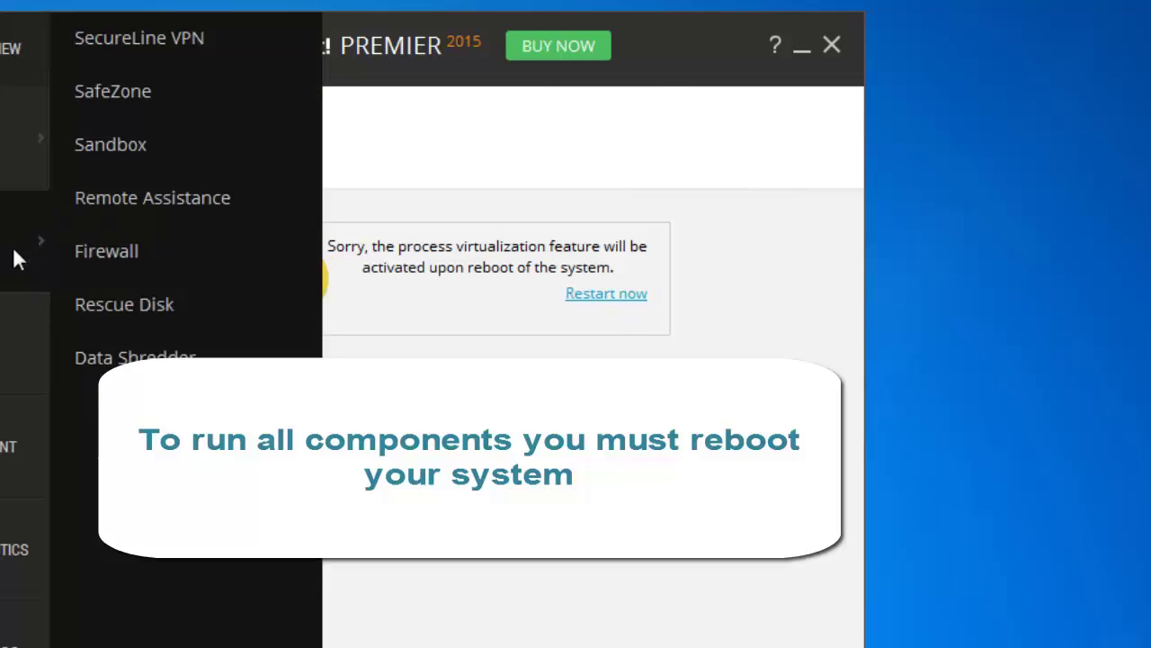
{"action": "left_click", "coordinate": [107, 253]}
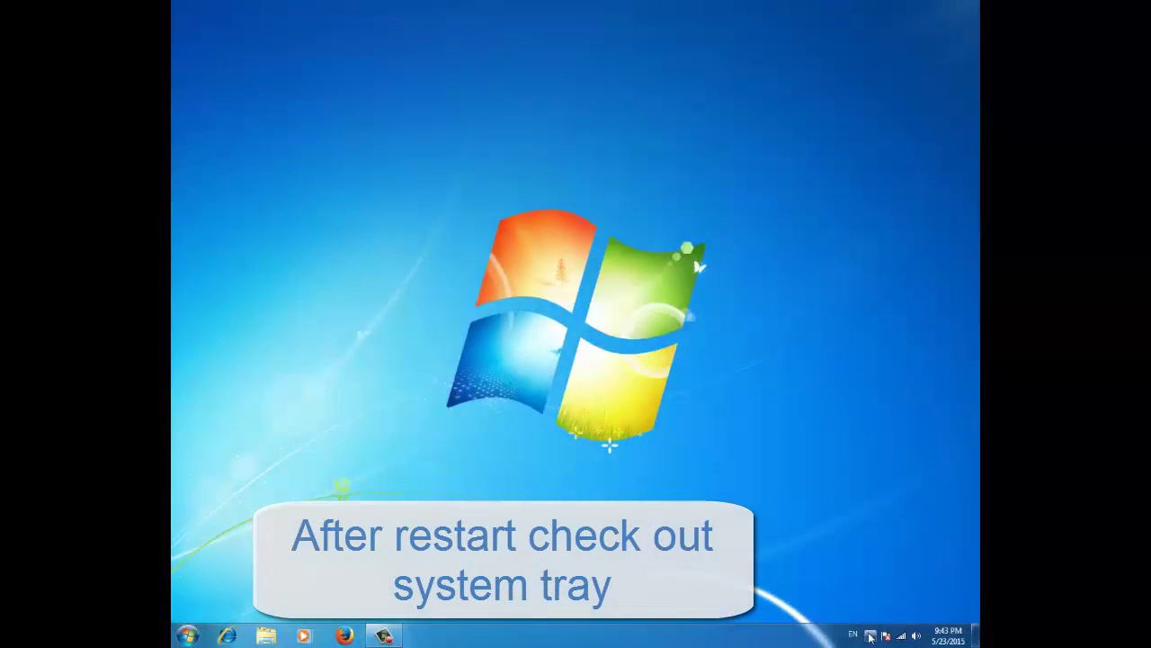
- Open the Avast main window from the hidden system tray icons and dismiss the tray pop-up
{"action": "left_click", "coordinate": [870, 635]}
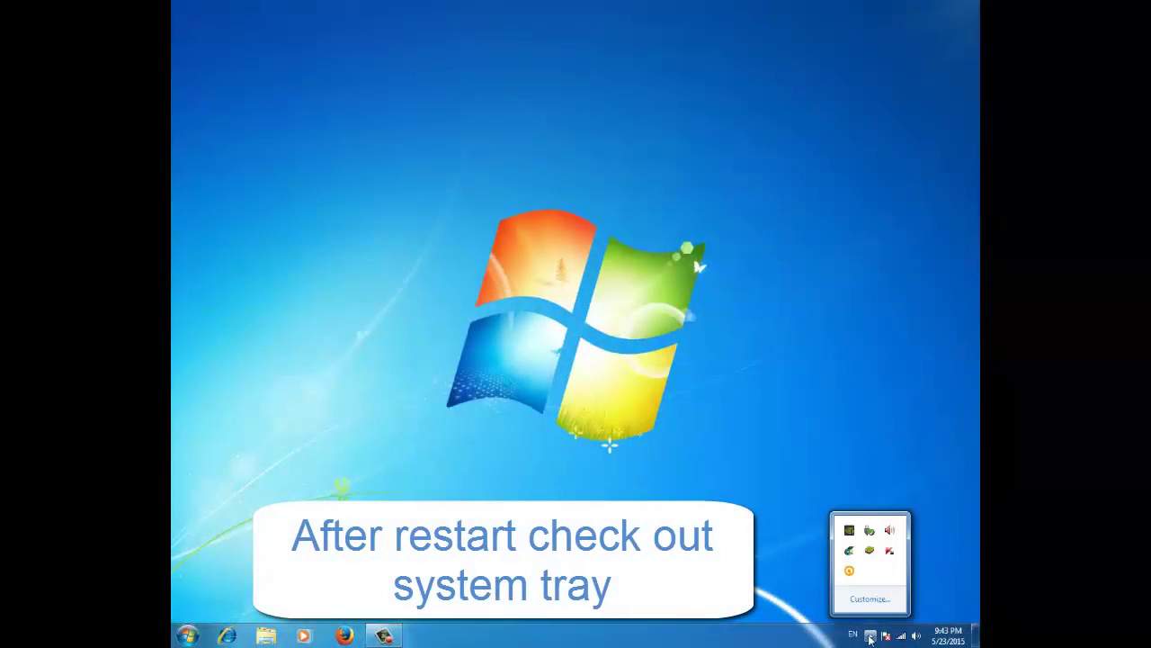
{"action": "left_click", "coordinate": [851, 573]}
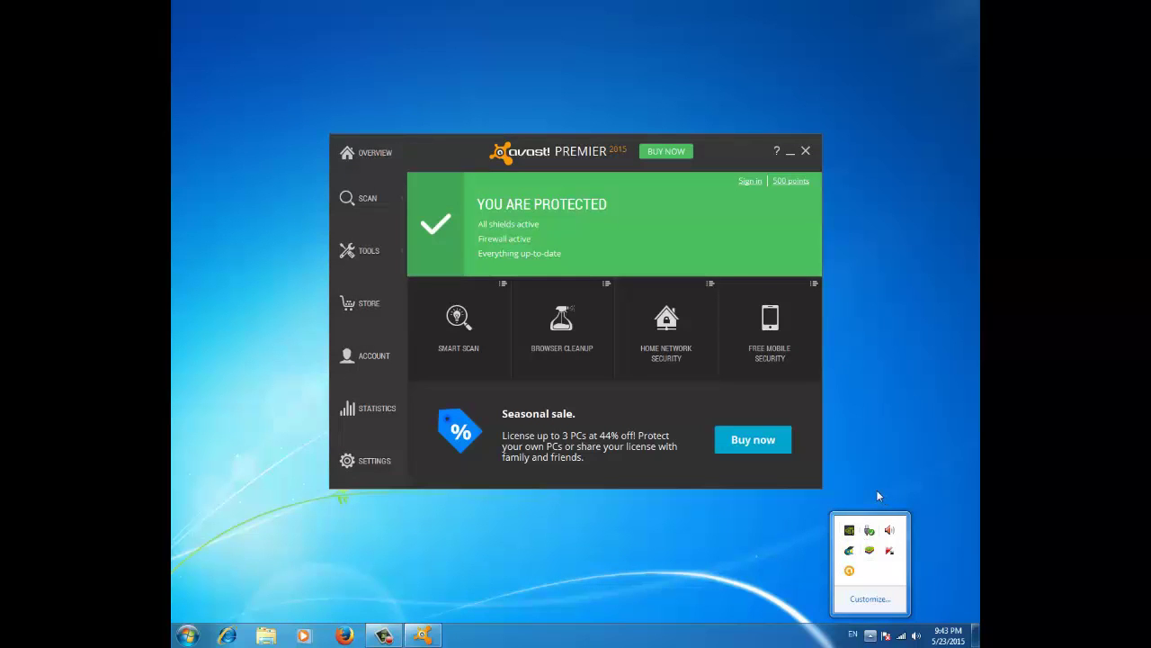
{"action": "left_click", "coordinate": [731, 576]}
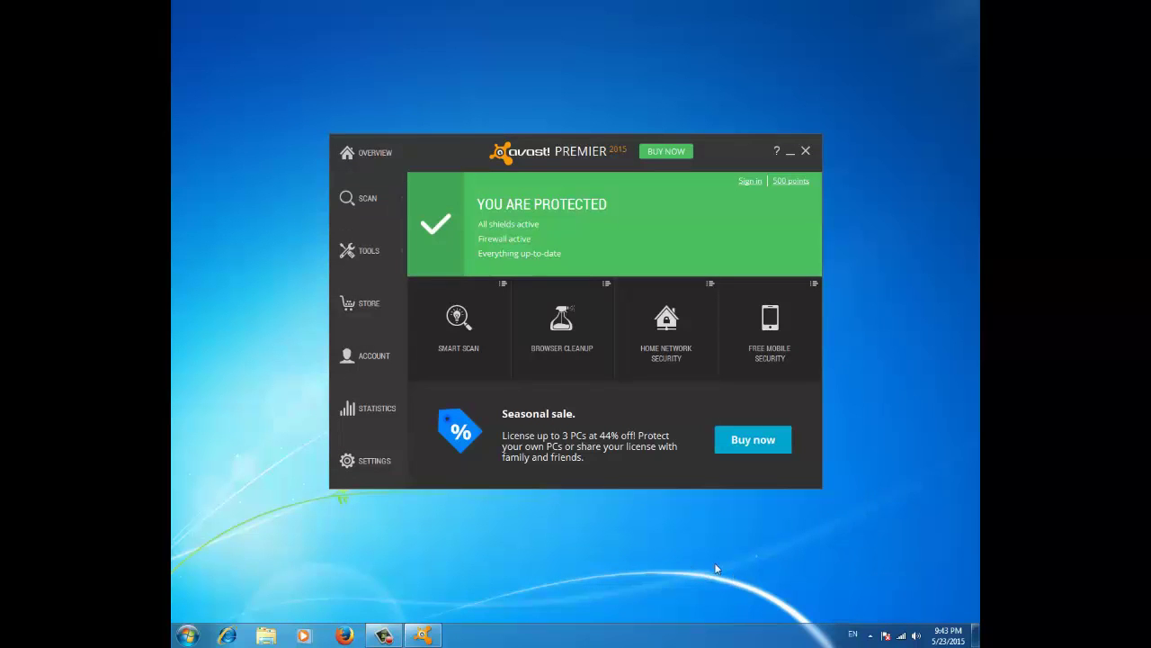
- Open the virus scan, review the scan types, then start a Quick scan and stop it
{"action": "left_click", "coordinate": [378, 208]}
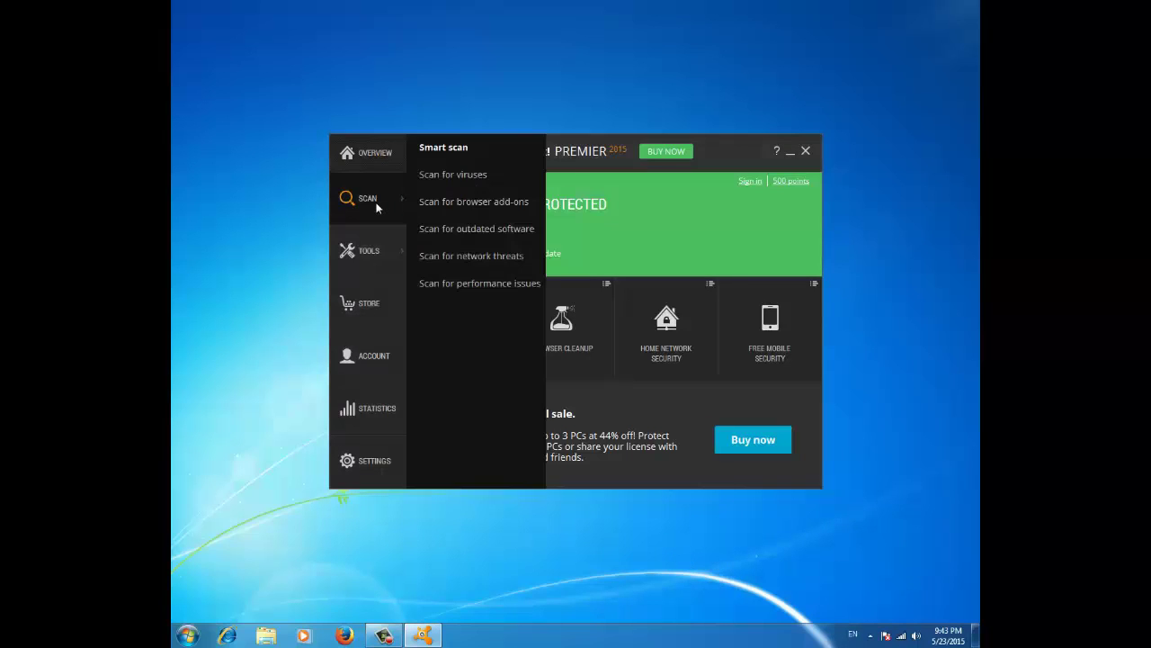
{"action": "left_click", "coordinate": [433, 178]}
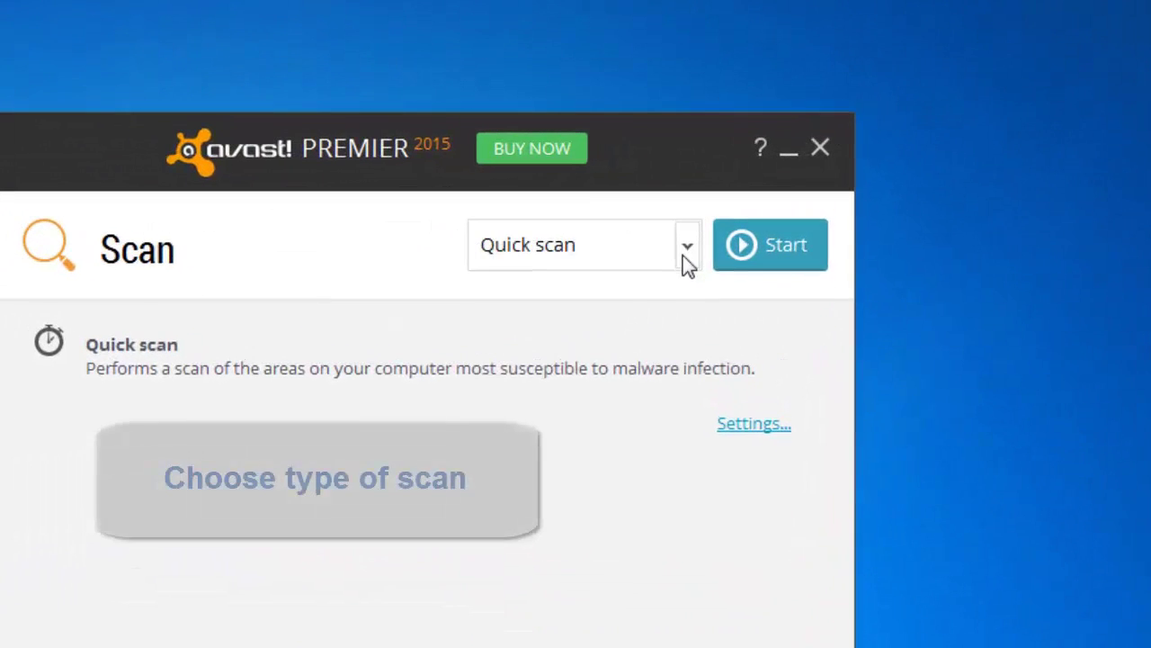
{"action": "left_click", "coordinate": [740, 201]}
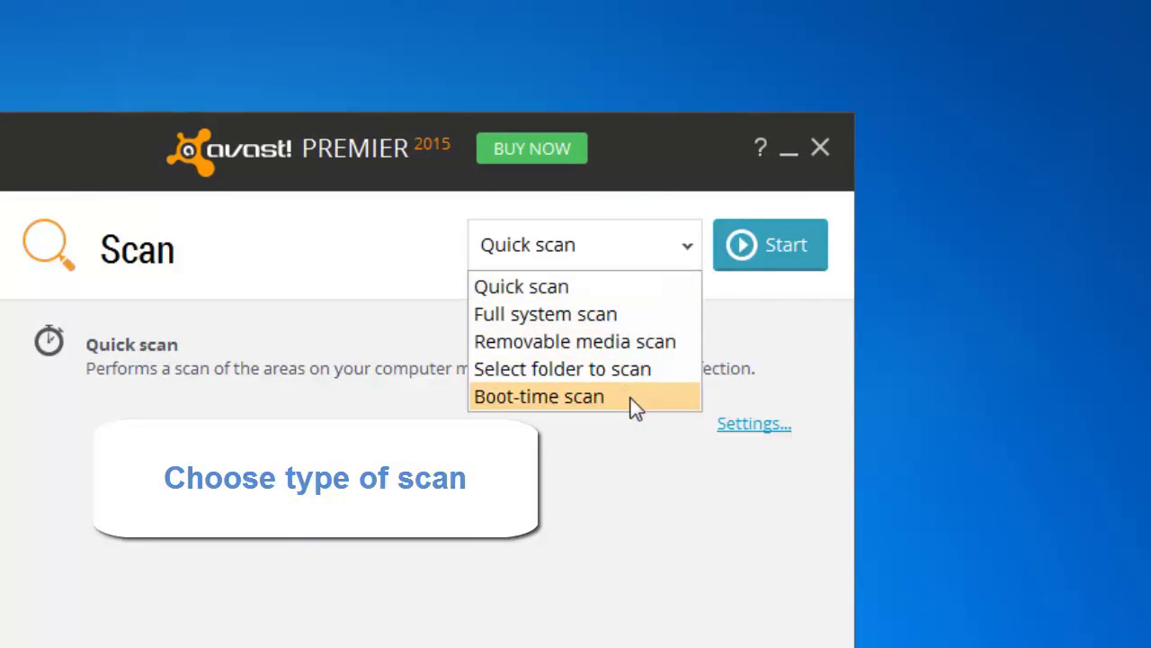
{"action": "left_click", "coordinate": [630, 287]}
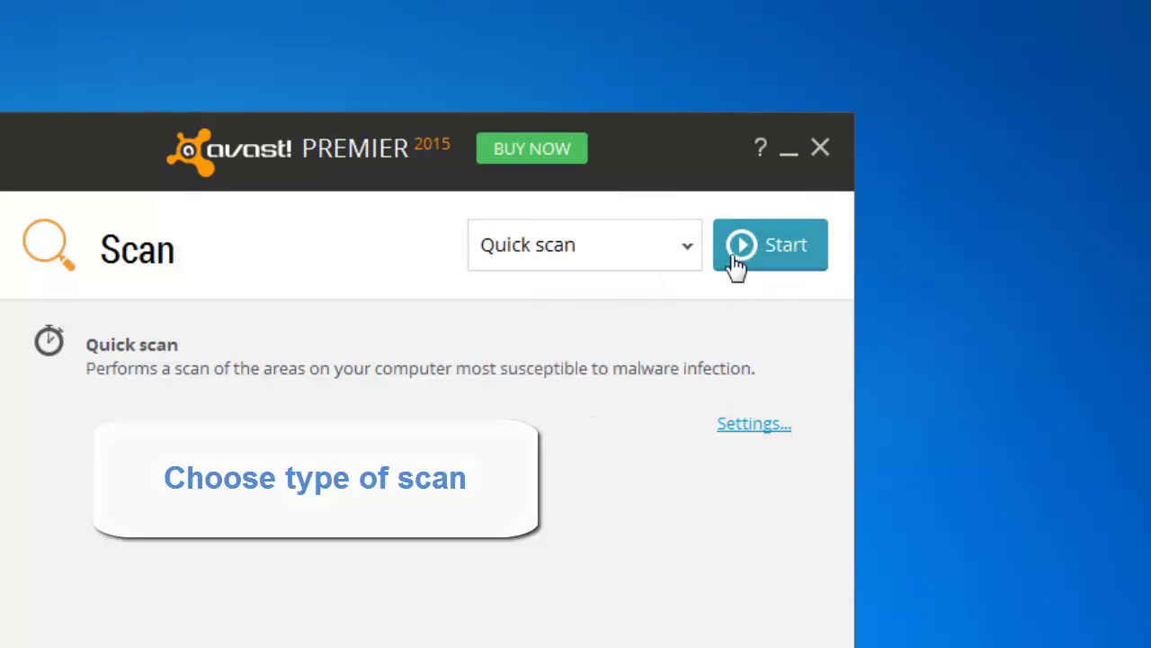
{"action": "left_click", "coordinate": [736, 263]}
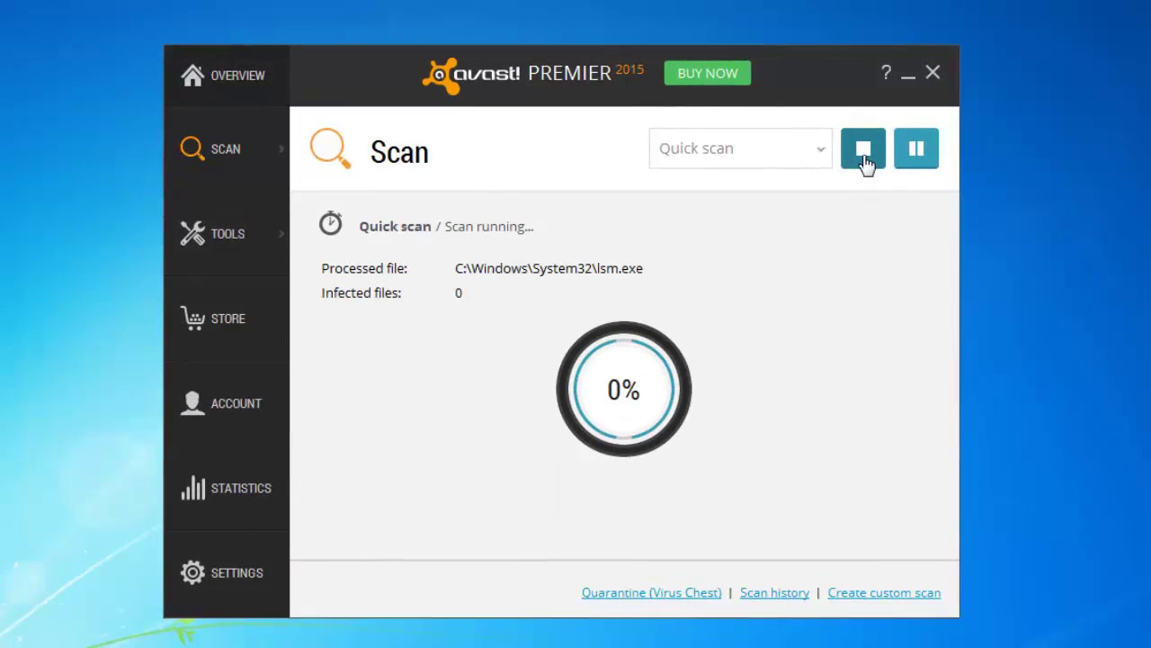
{"action": "left_click", "coordinate": [864, 155]}
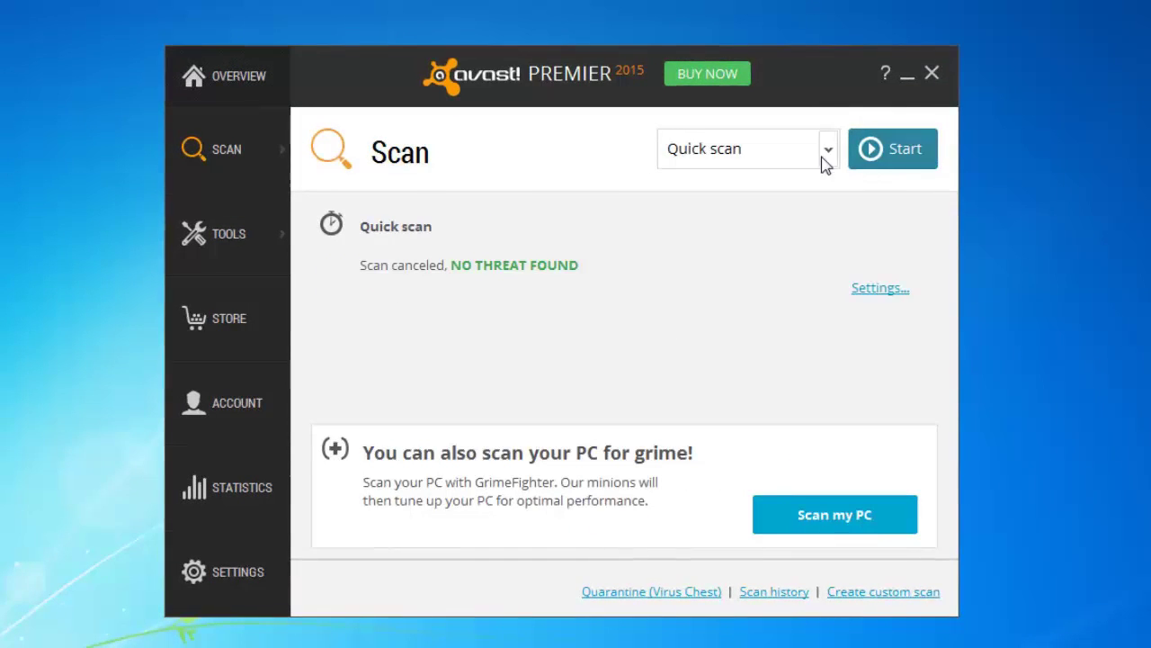
- Scan for browser add-ons and for outdated software
{"action": "mouse_move", "coordinate": [212, 146]}
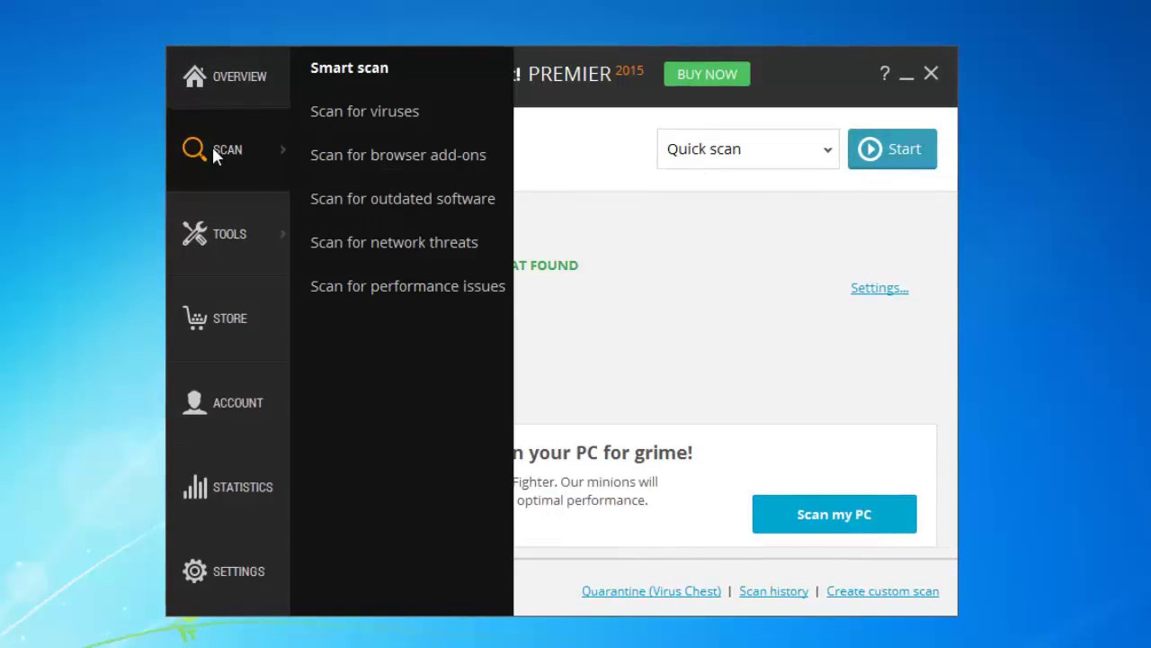
{"action": "left_click", "coordinate": [307, 158]}
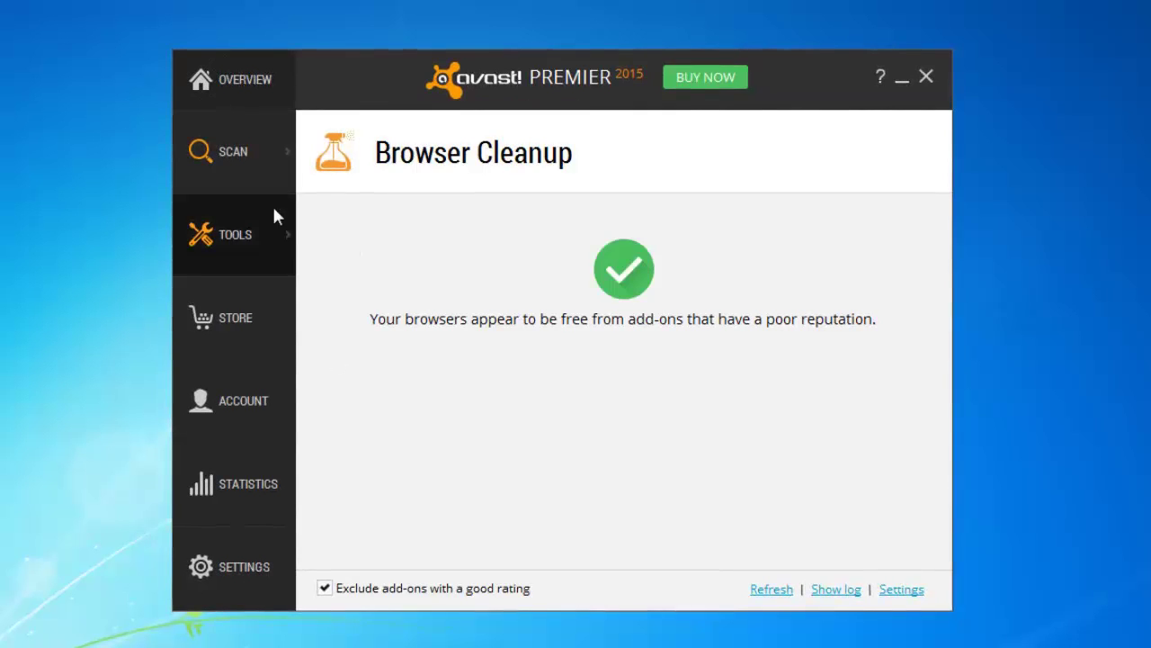
{"action": "left_click", "coordinate": [337, 200]}
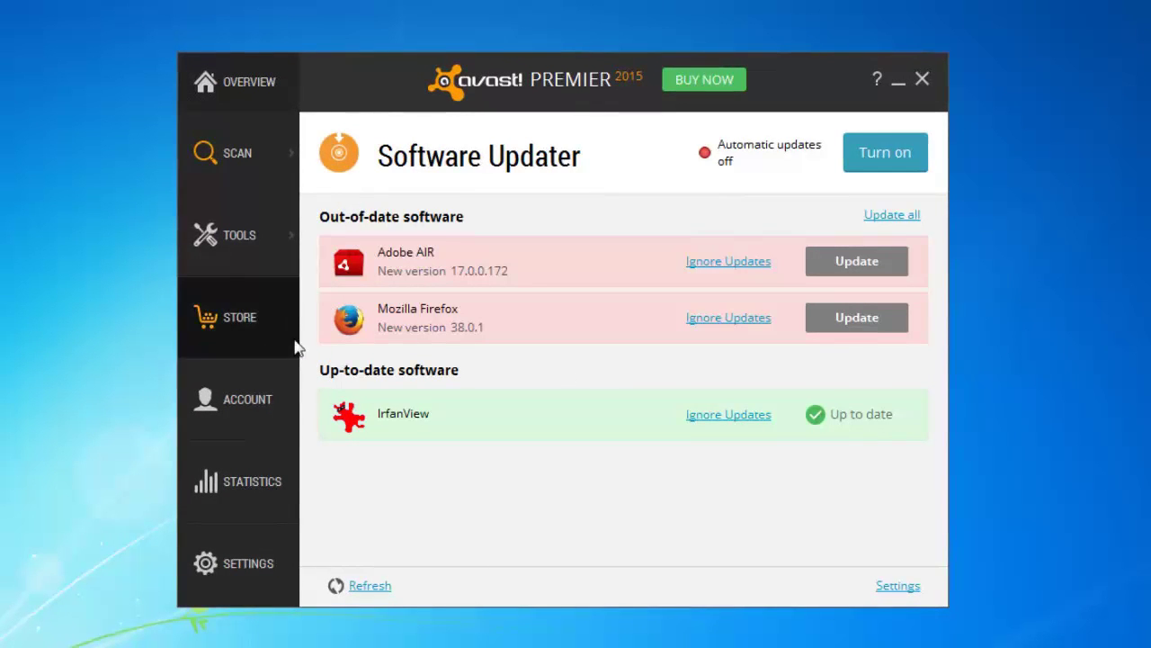
- Start a scan for network threats in Home Network Security and stop it
{"action": "left_click", "coordinate": [254, 164]}
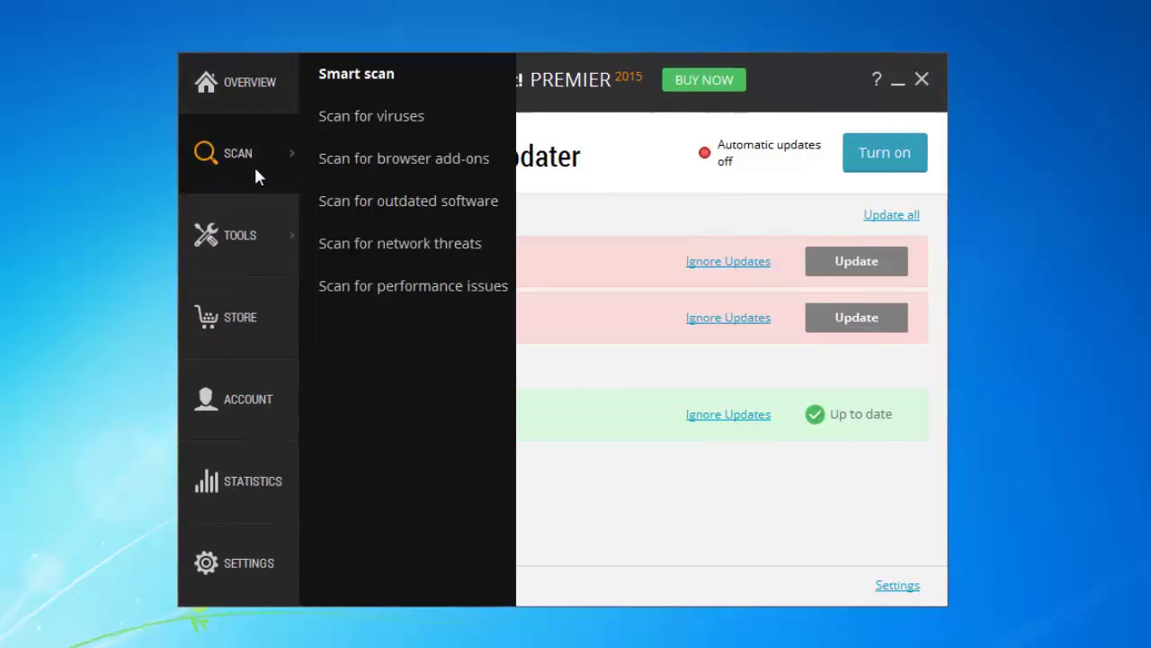
{"action": "left_click", "coordinate": [356, 245]}
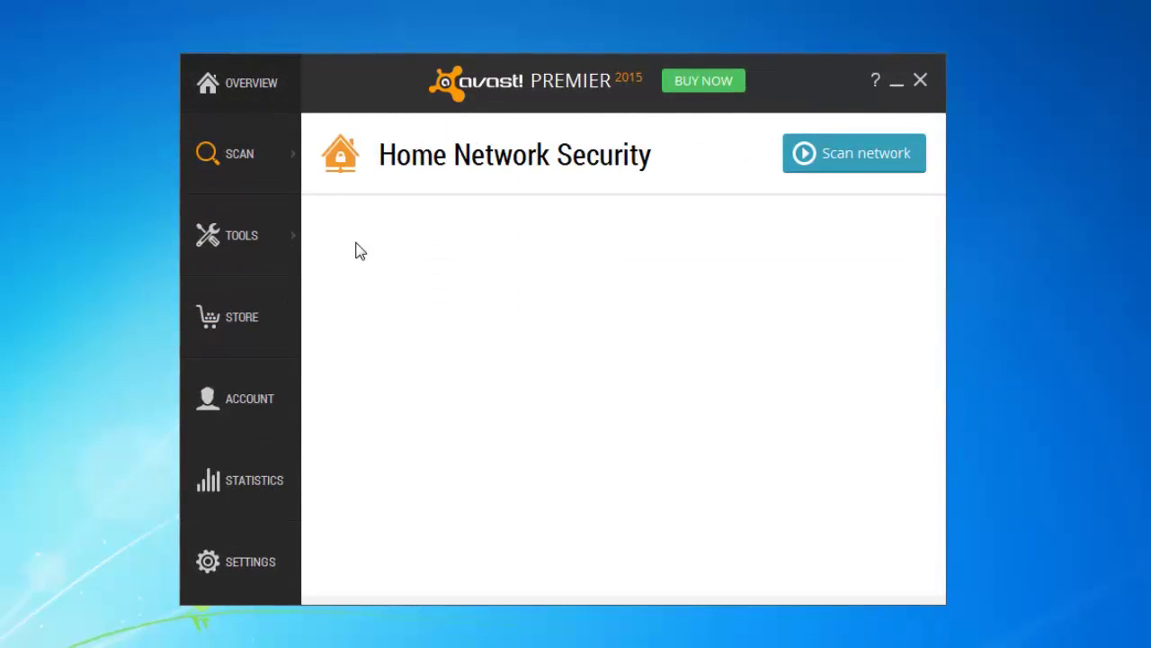
{"action": "left_click", "coordinate": [832, 157]}
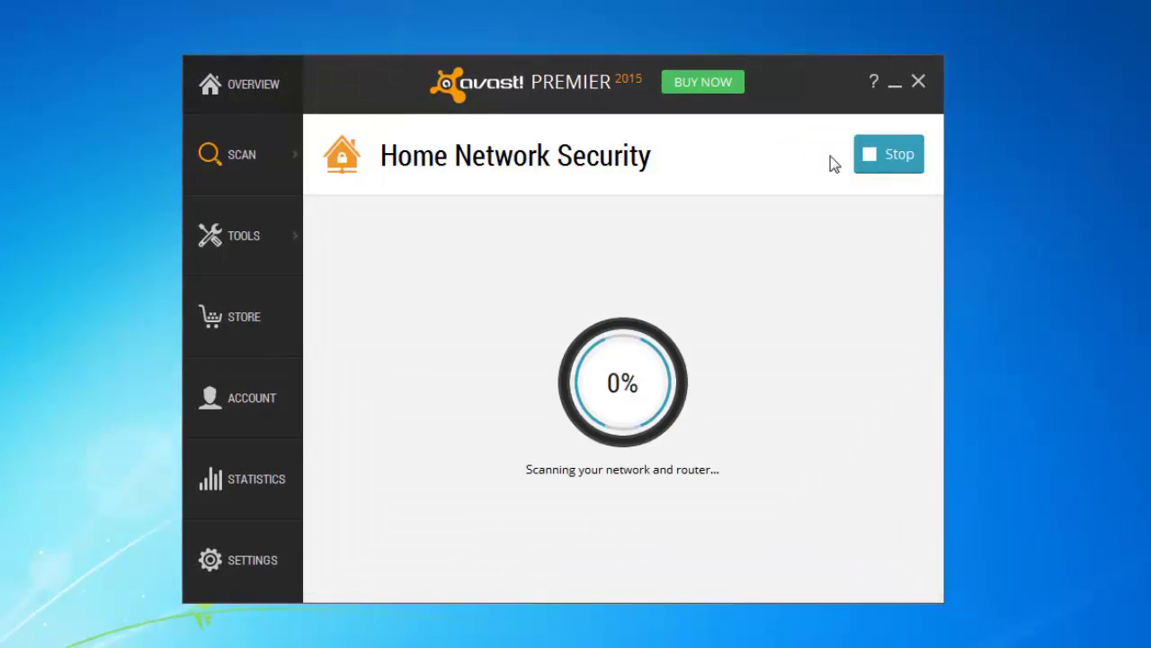
{"action": "left_click", "coordinate": [889, 162]}
- Scan the computer for performance issues with GrimeFighter
{"action": "left_click", "coordinate": [259, 157]}
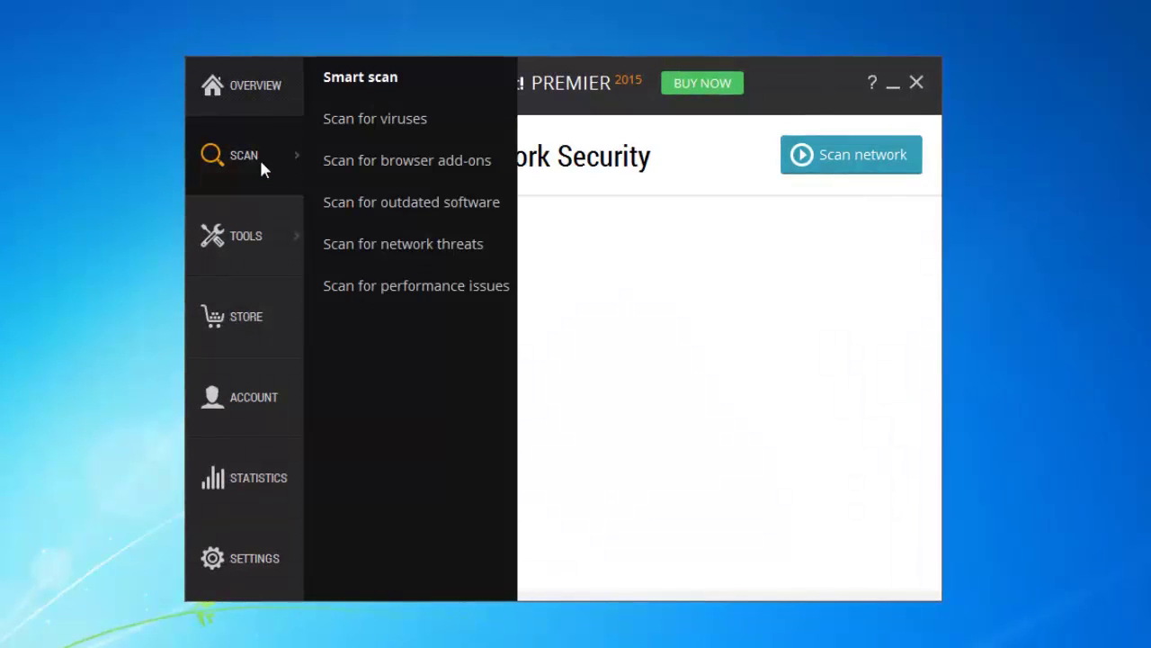
{"action": "left_click", "coordinate": [373, 288]}
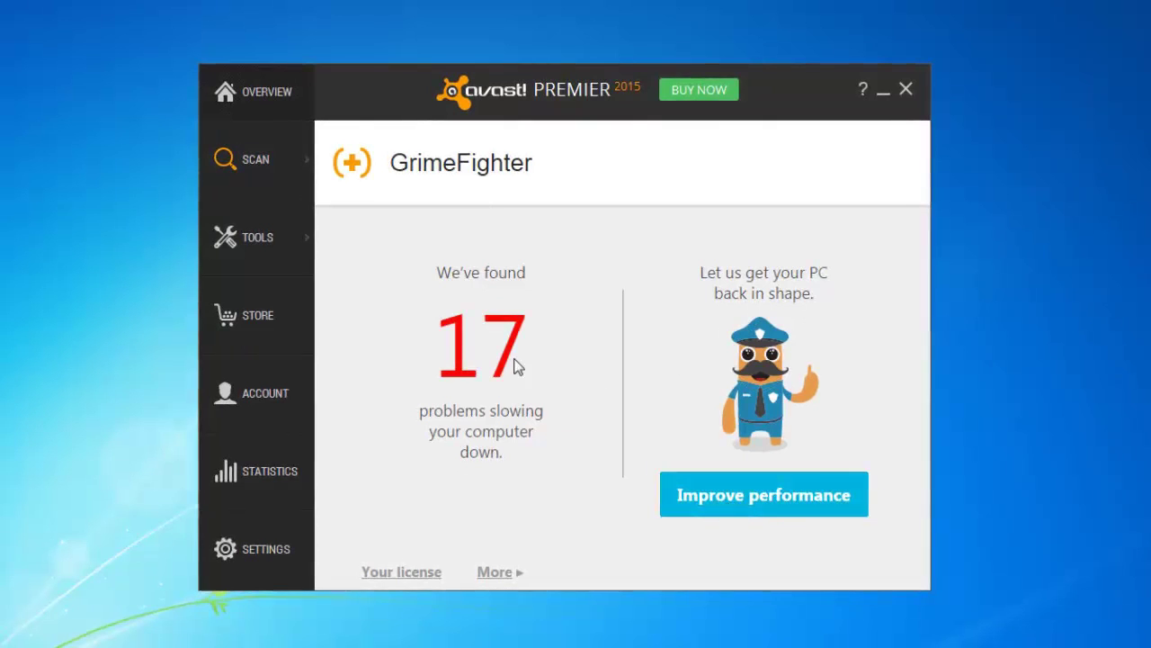
{"action": "left_click", "coordinate": [293, 171]}
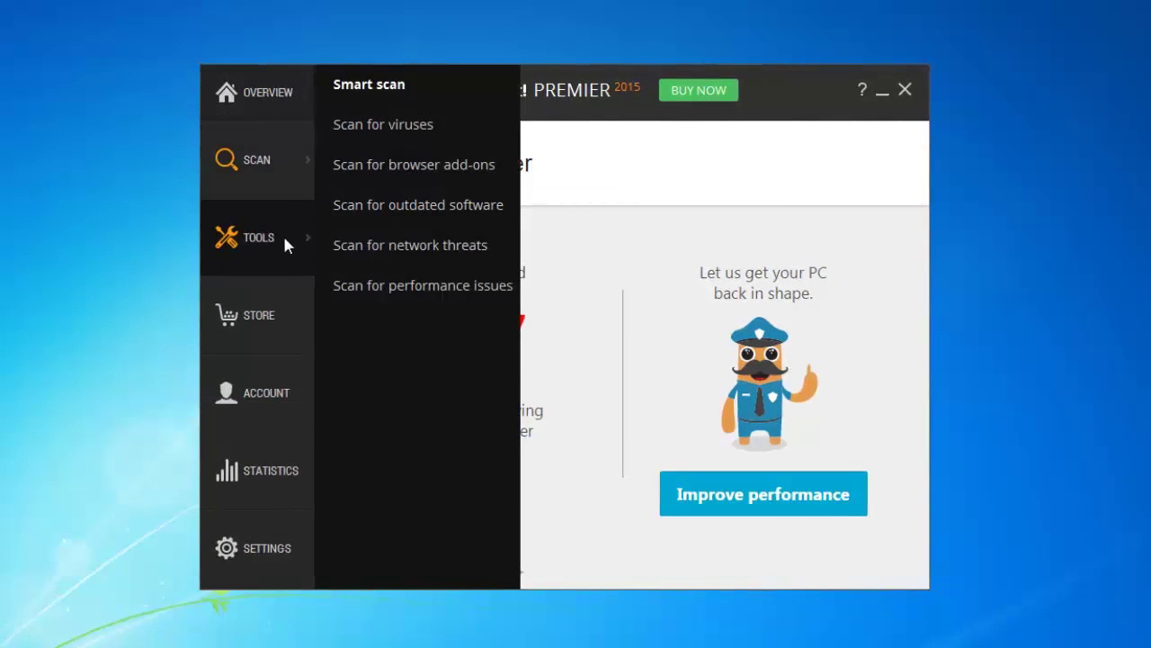
- Look through the SafeZone, Sandbox and Remote Assistance tools
{"action": "mouse_move", "coordinate": [283, 234]}
{"action": "left_click", "coordinate": [359, 132]}
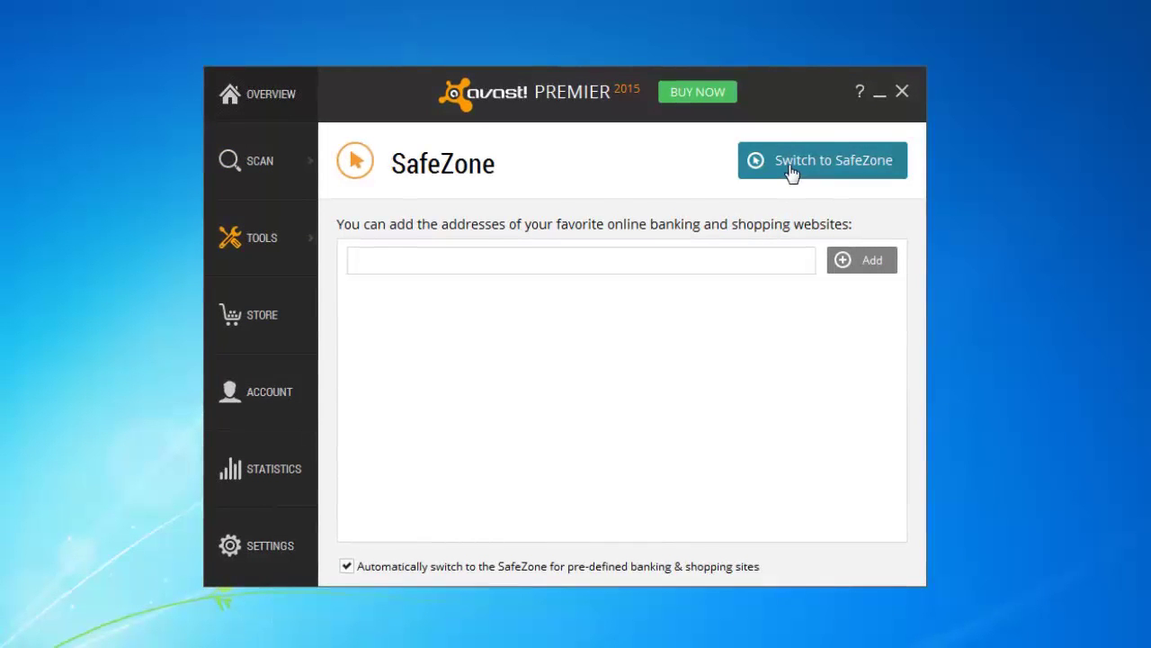
{"action": "left_click", "coordinate": [306, 236]}
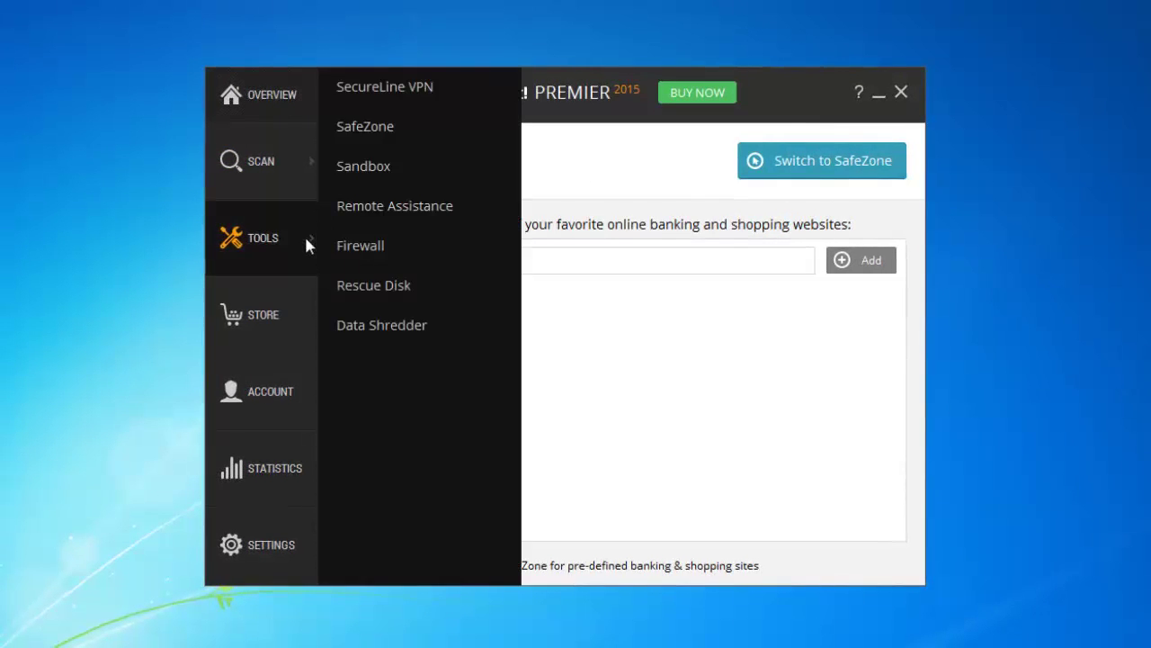
{"action": "left_click", "coordinate": [367, 167]}
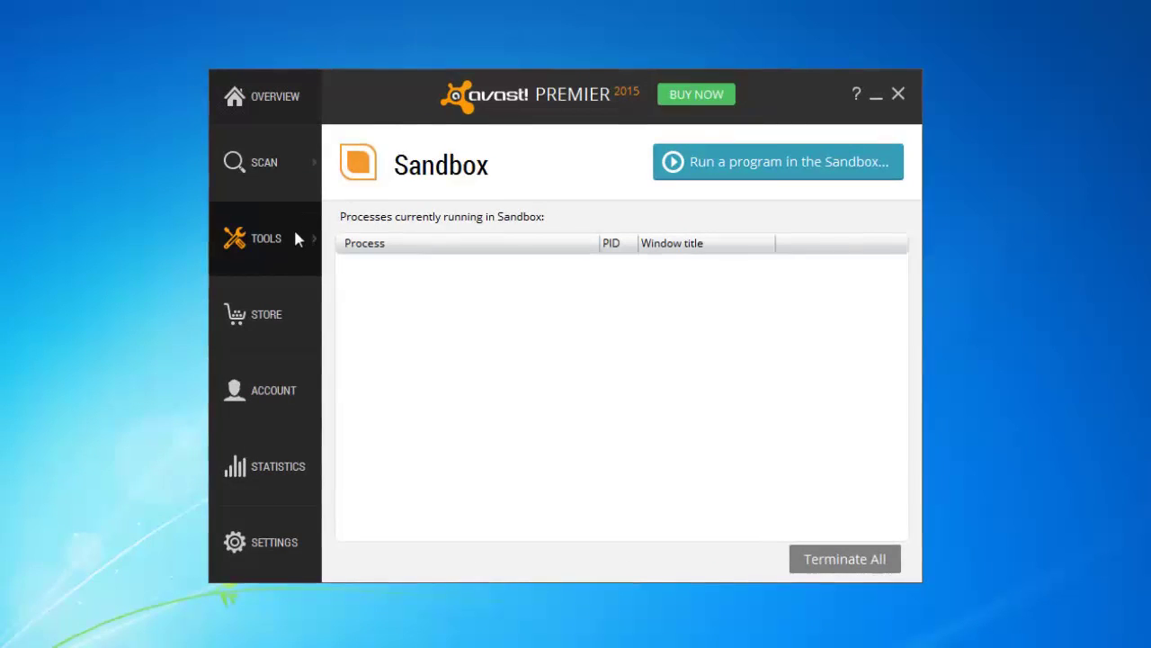
{"action": "mouse_move", "coordinate": [294, 228]}
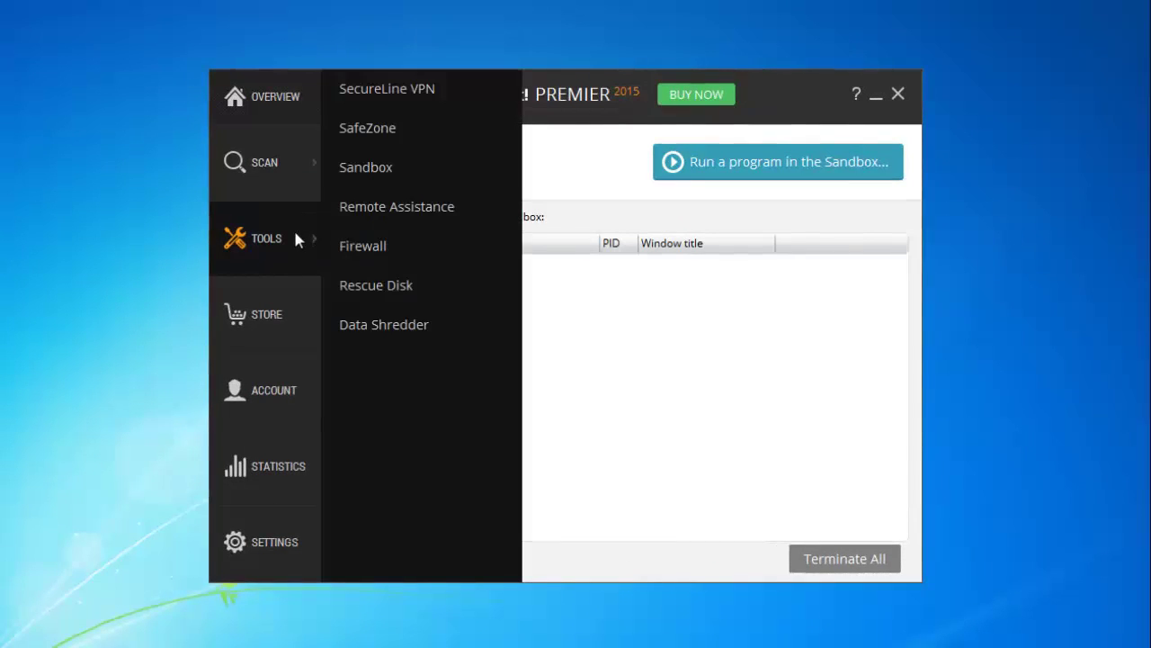
{"action": "left_click", "coordinate": [358, 210]}
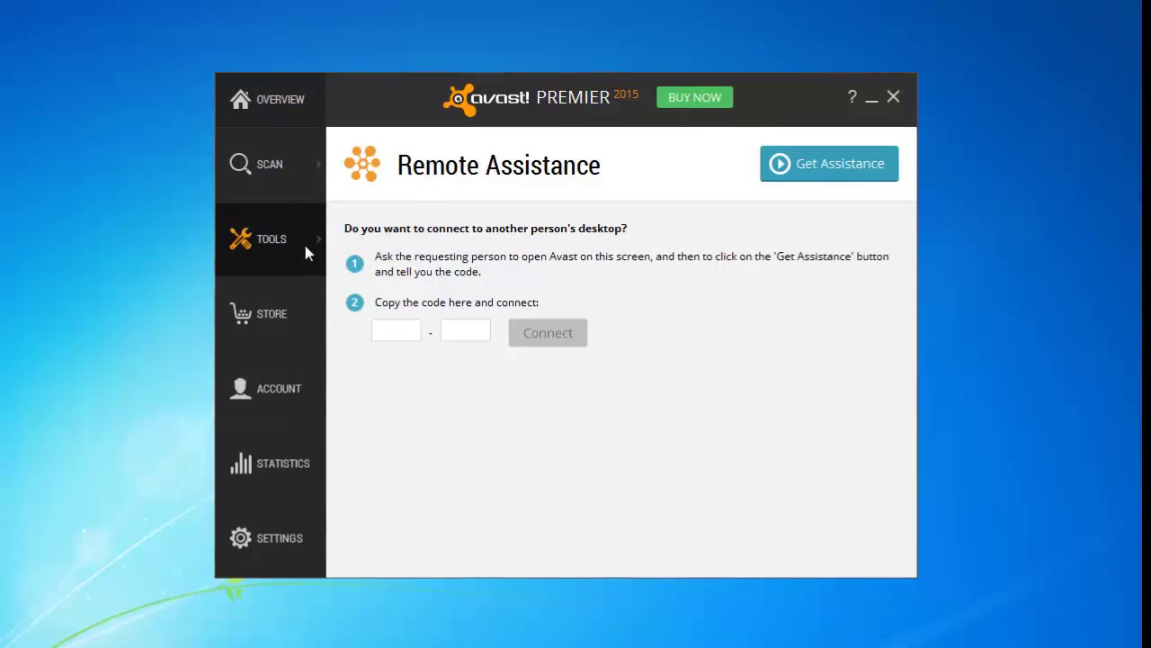
- Open the Firewall tool, review its application rules starting from Kaspersky Security Scan, and close the rules
{"action": "mouse_move", "coordinate": [316, 250]}
{"action": "left_click", "coordinate": [357, 256]}
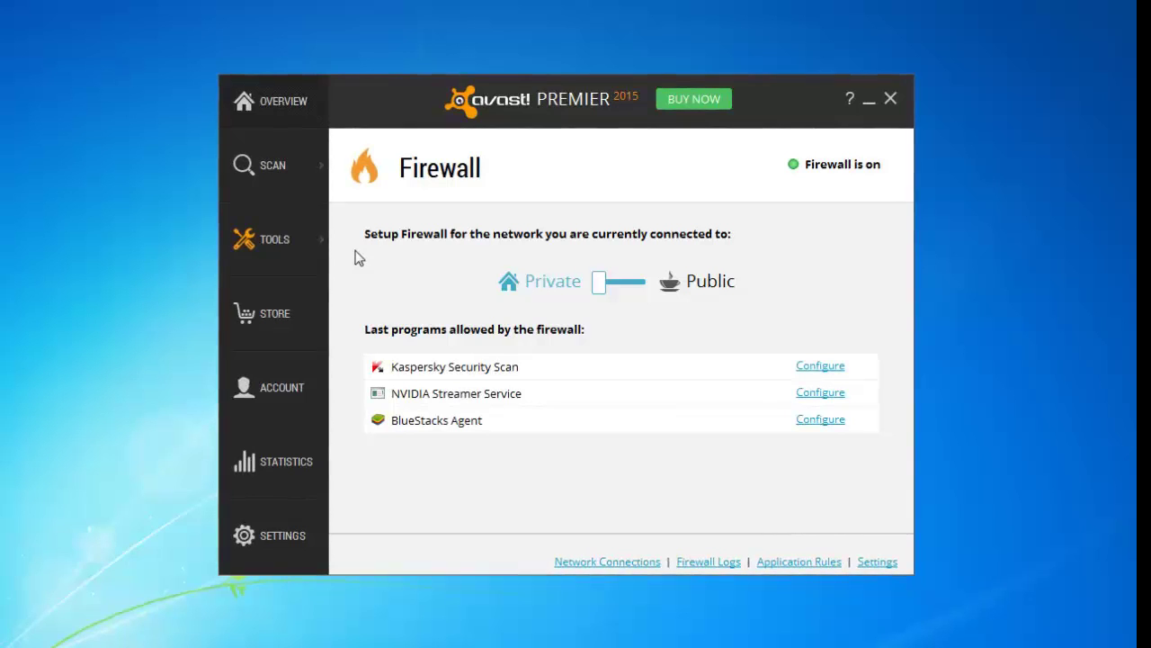
{"action": "left_click", "coordinate": [818, 366]}
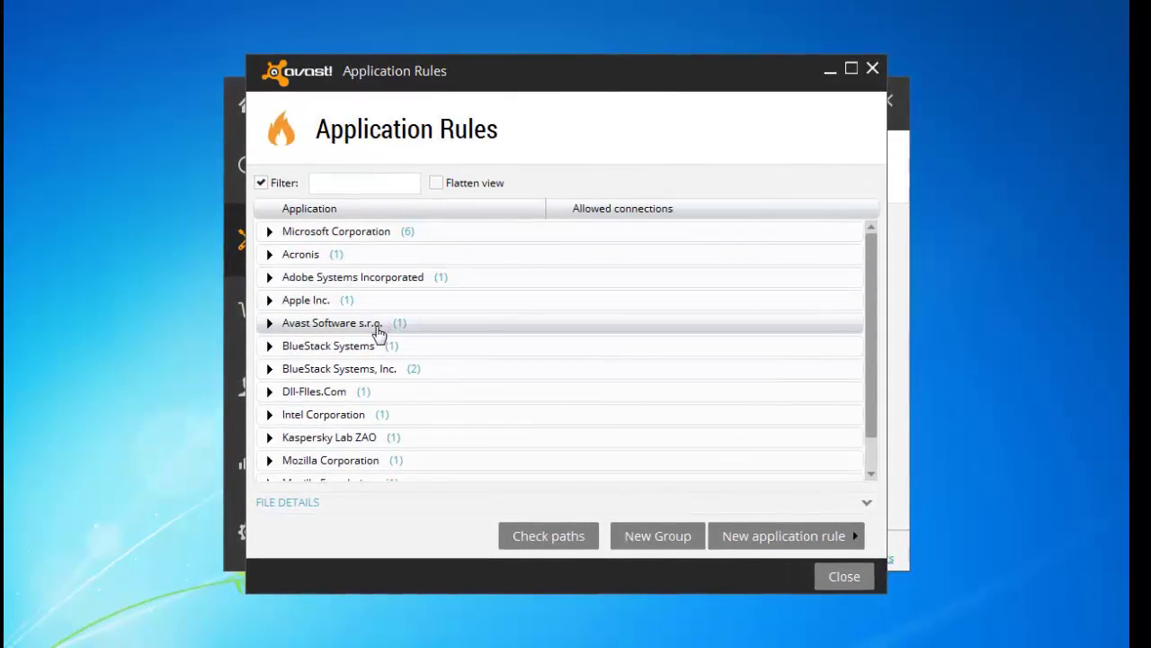
{"action": "scroll", "coordinate": [376, 329], "scroll_direction": "down", "scroll_amount": 1}
{"action": "scroll", "coordinate": [378, 331], "scroll_direction": "down", "scroll_amount": 1}
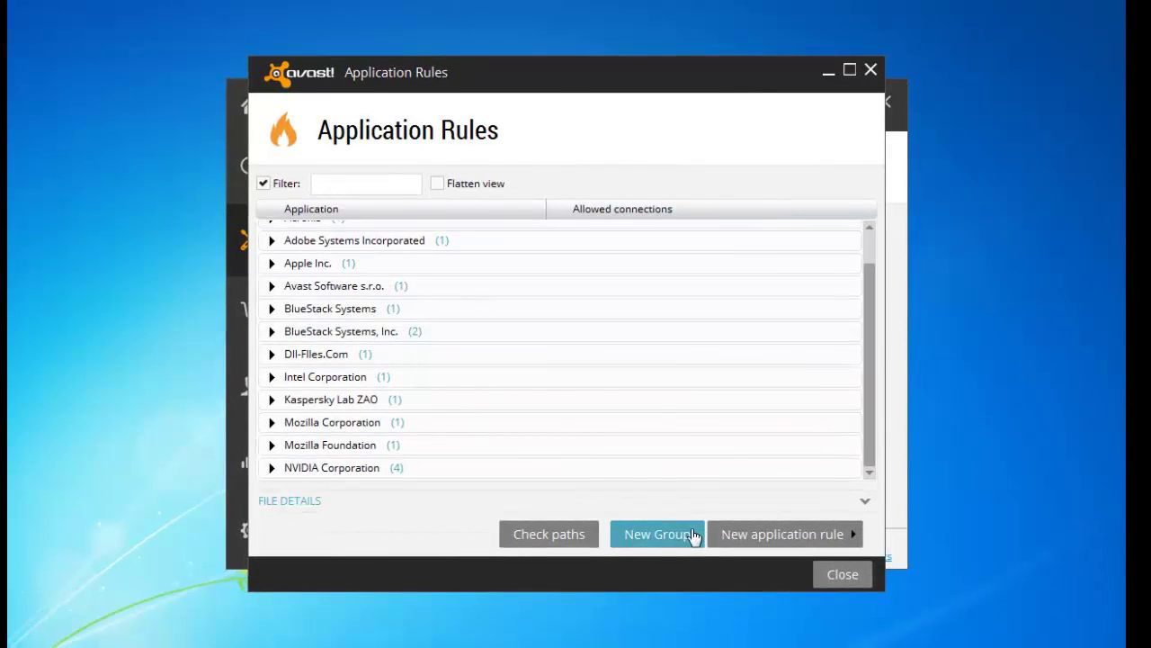
{"action": "left_click", "coordinate": [870, 71]}
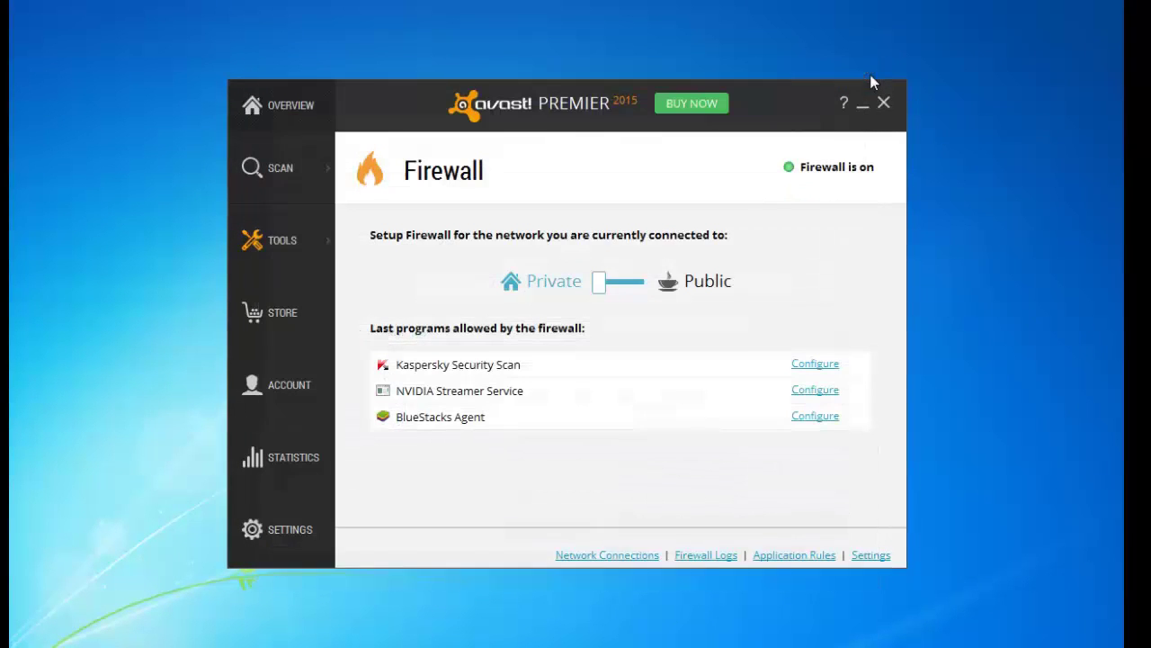
- View the Rescue Disk tool and the Data Shredder tool
{"action": "mouse_move", "coordinate": [295, 242]}
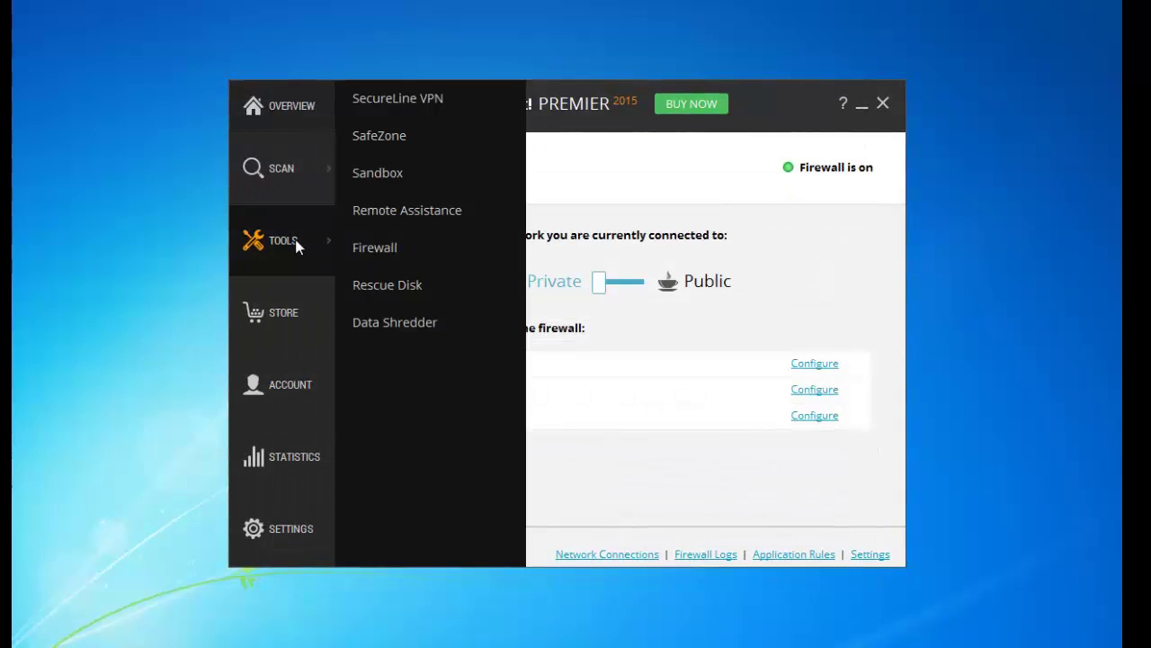
{"action": "left_click", "coordinate": [357, 292]}
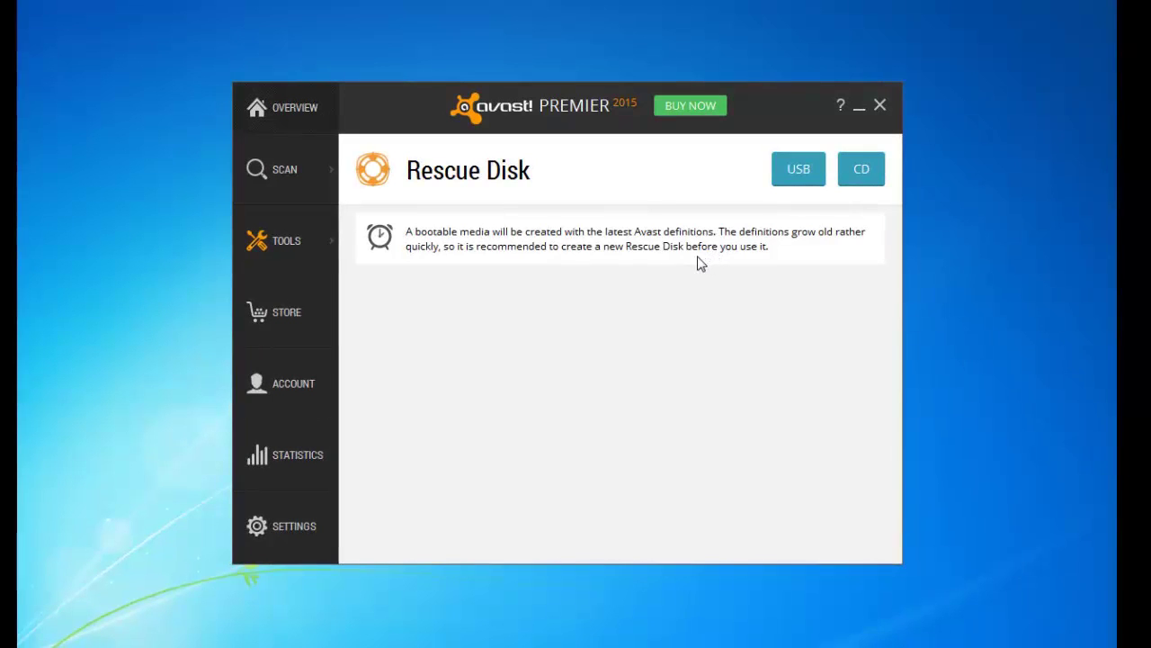
{"action": "mouse_move", "coordinate": [300, 241]}
{"action": "left_click", "coordinate": [362, 281]}
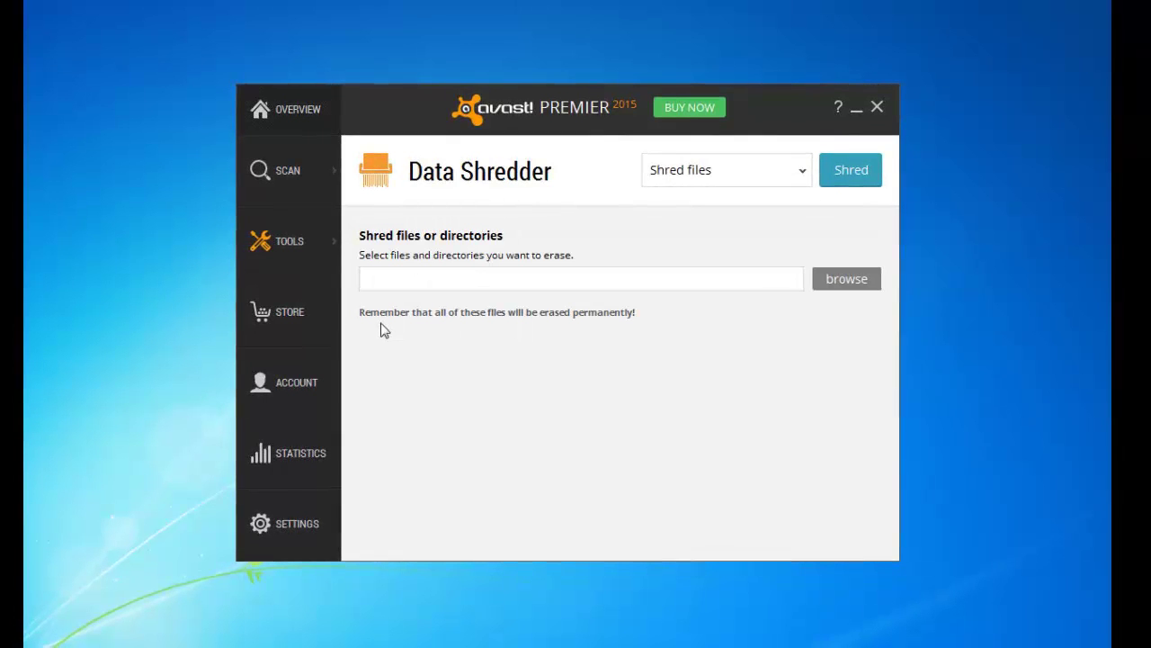
{"action": "left_click", "coordinate": [297, 239]}
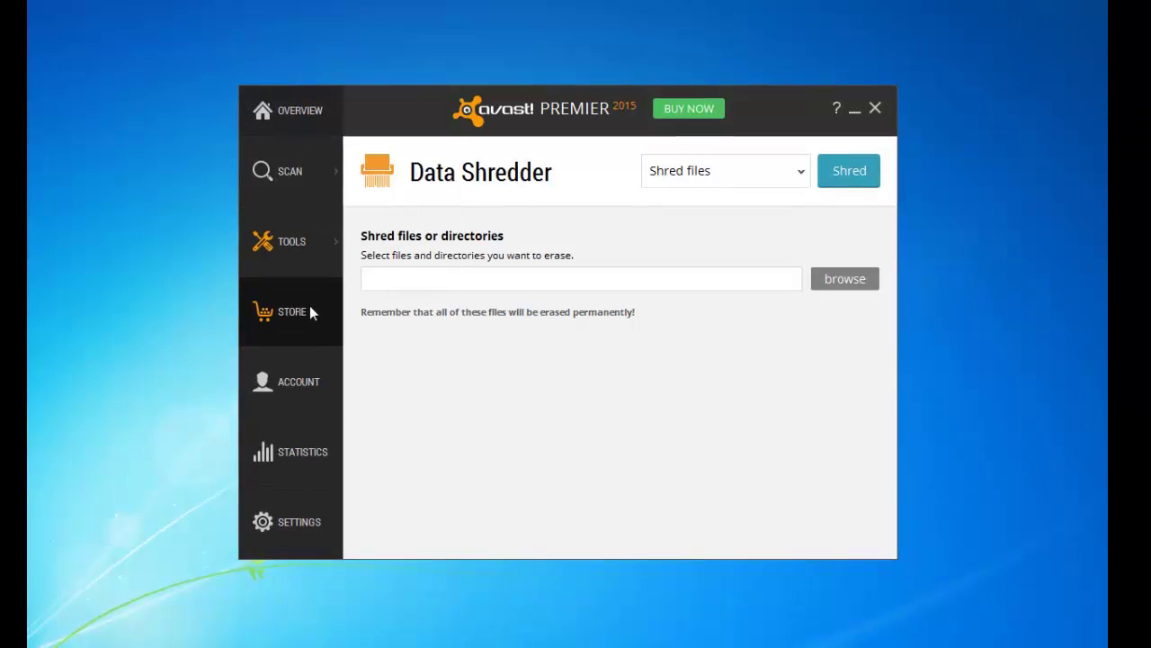
- Browse the products and prices in the Store, and view the Account sign-in page
{"action": "left_click", "coordinate": [310, 308]}
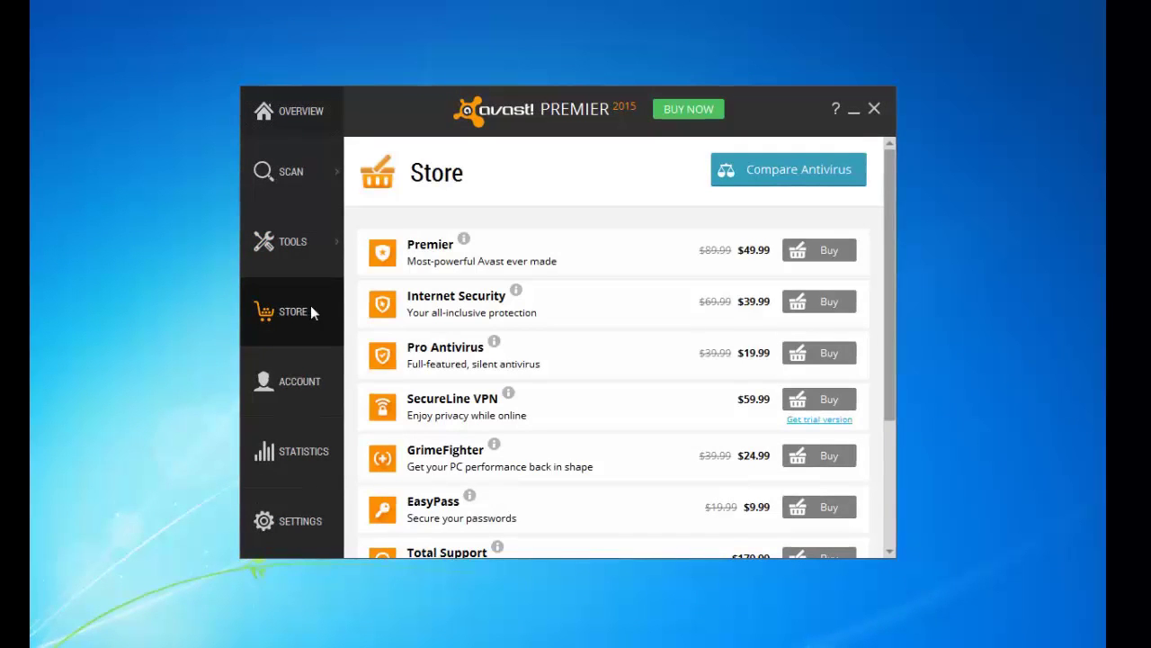
{"action": "scroll", "coordinate": [430, 333], "scroll_direction": "down", "scroll_amount": 1}
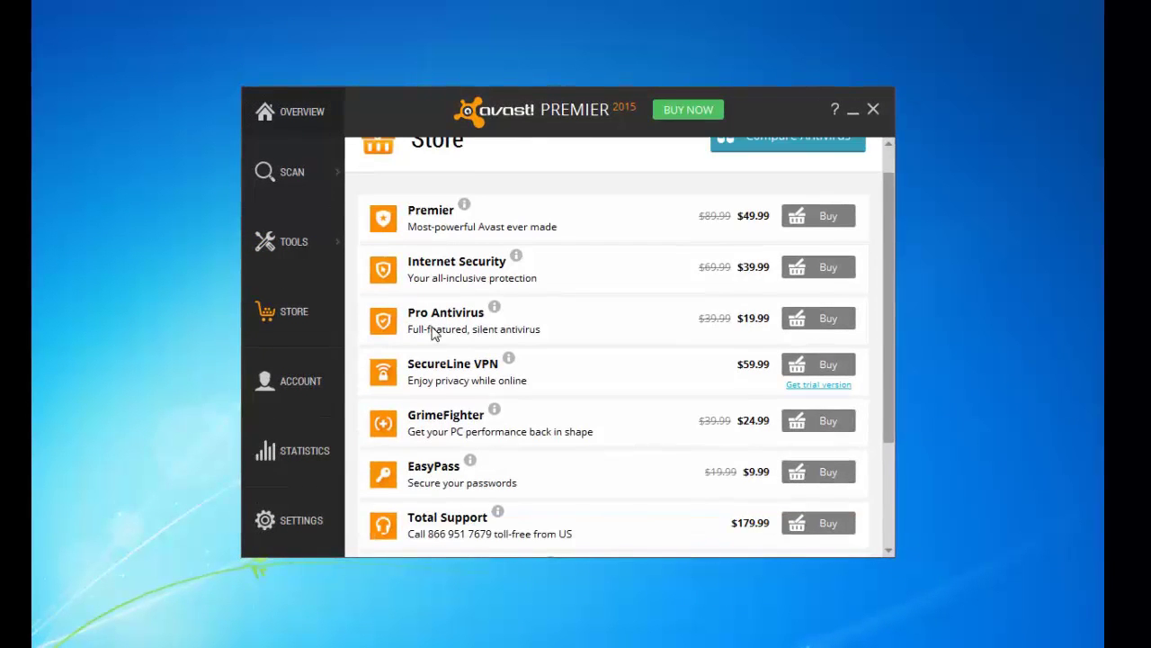
{"action": "scroll", "coordinate": [432, 333], "scroll_direction": "down", "scroll_amount": 1}
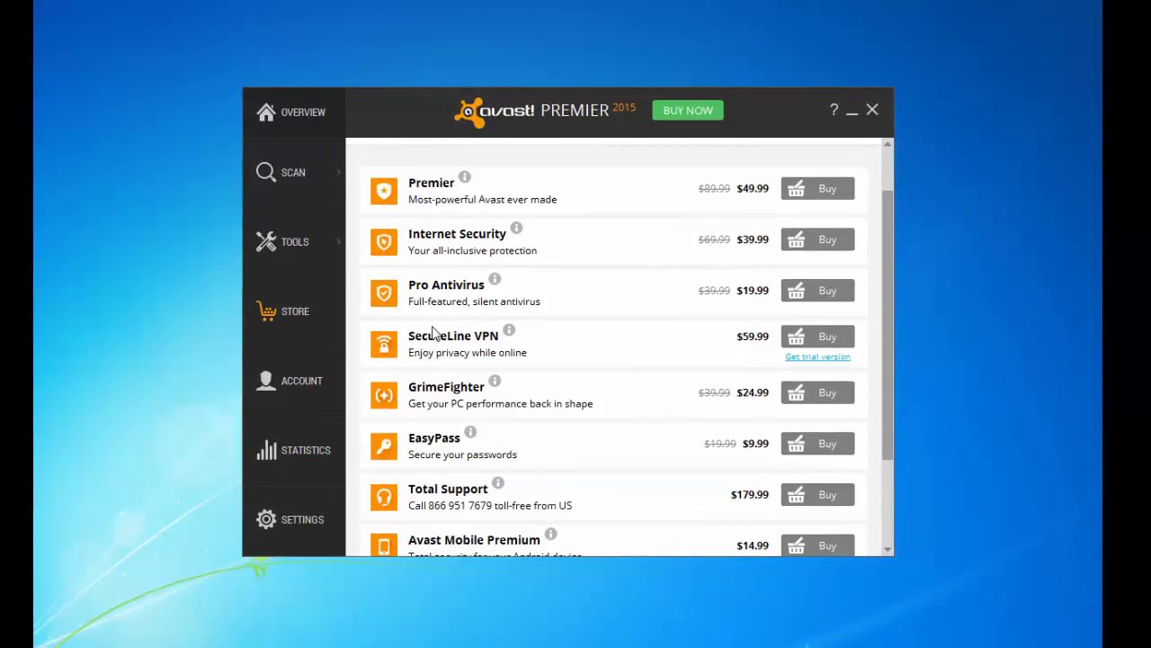
{"action": "scroll", "coordinate": [431, 333], "scroll_direction": "up", "scroll_amount": 2}
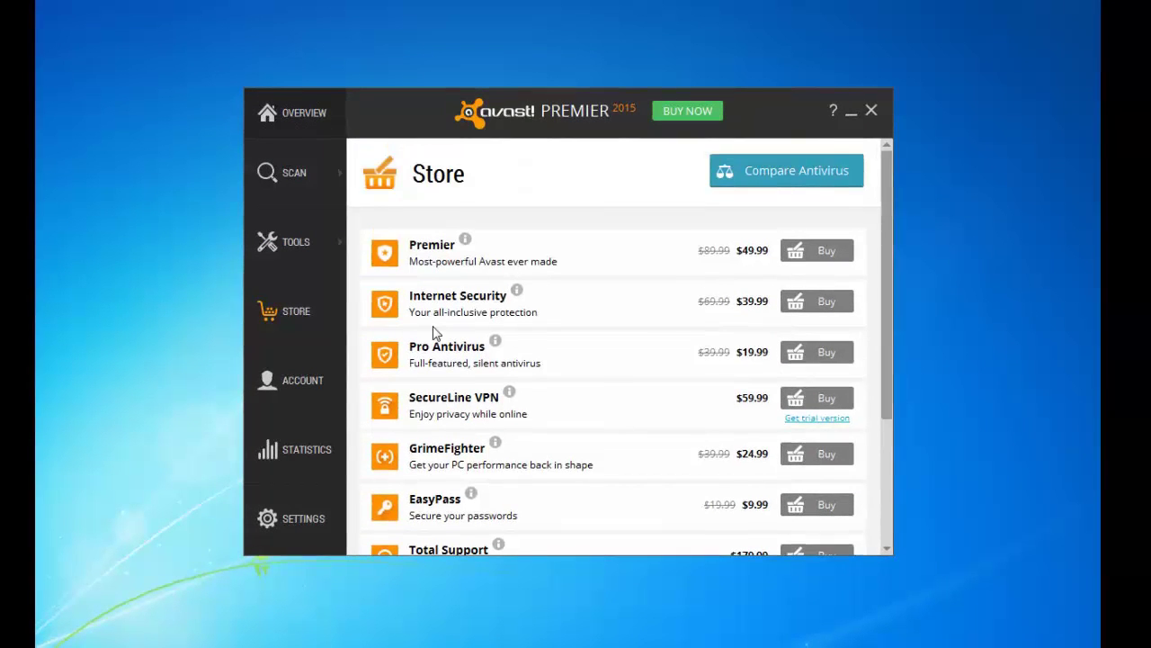
{"action": "left_click", "coordinate": [307, 383]}
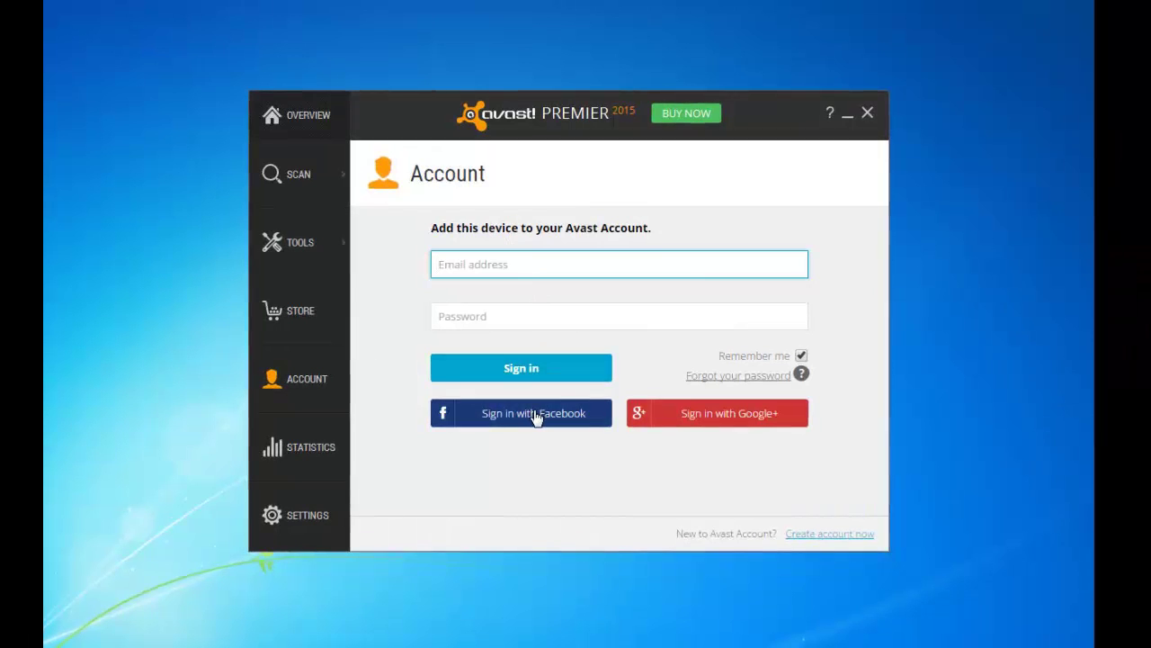
- Open the statistics and examine the global streaming update charts, including monthly virus definitions added
{"action": "left_click", "coordinate": [311, 448]}
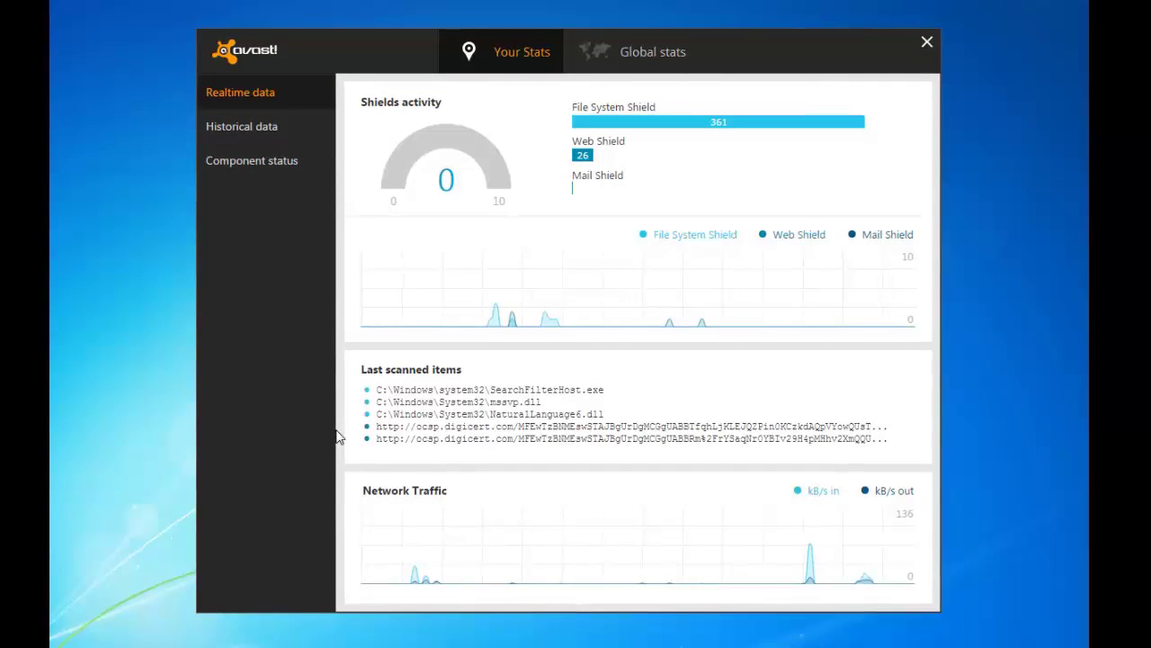
{"action": "left_click", "coordinate": [626, 59]}
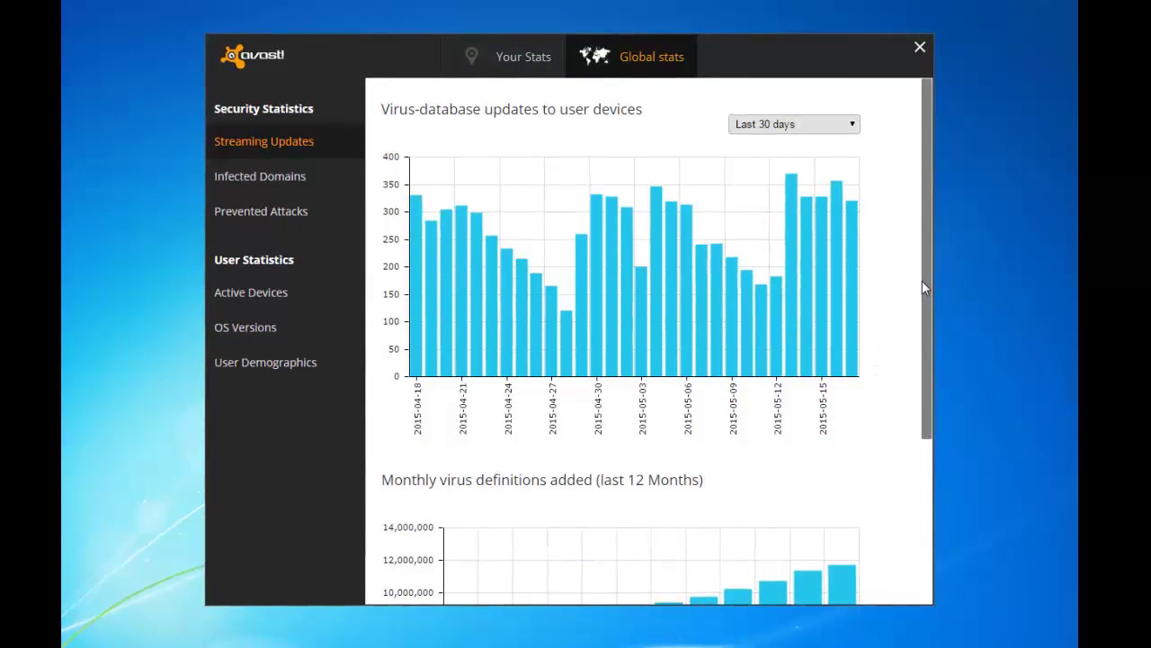
{"action": "left_click_drag", "start_coordinate": [922, 281], "coordinate": [899, 435]}
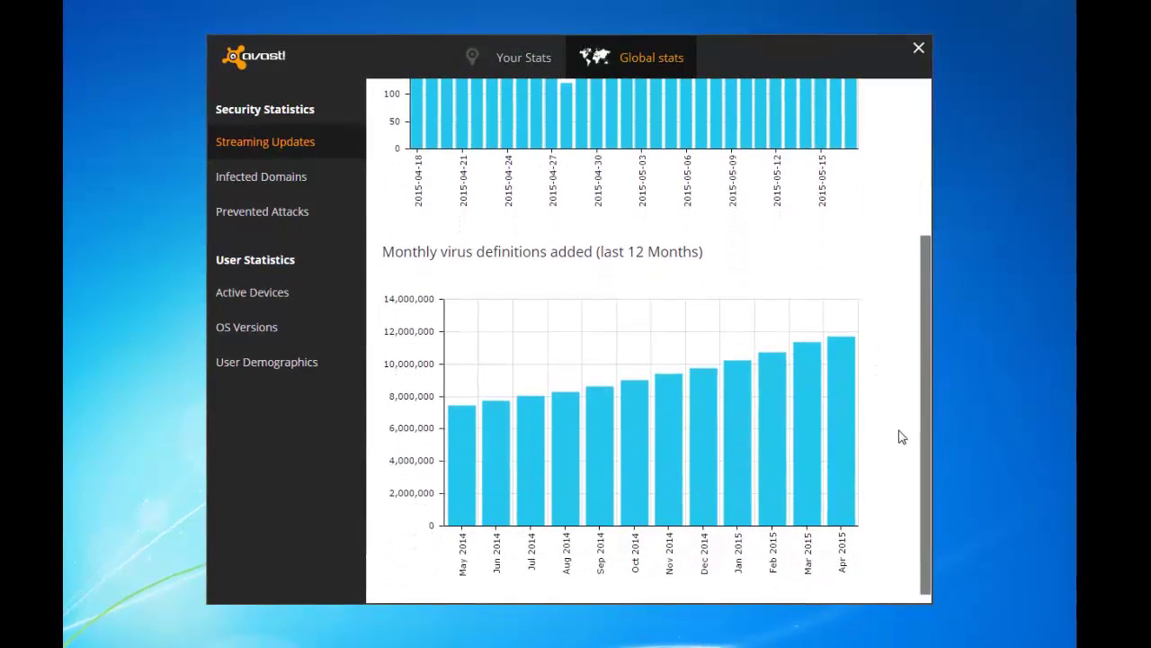
{"action": "scroll", "coordinate": [896, 431], "scroll_direction": "up", "scroll_amount": 5}
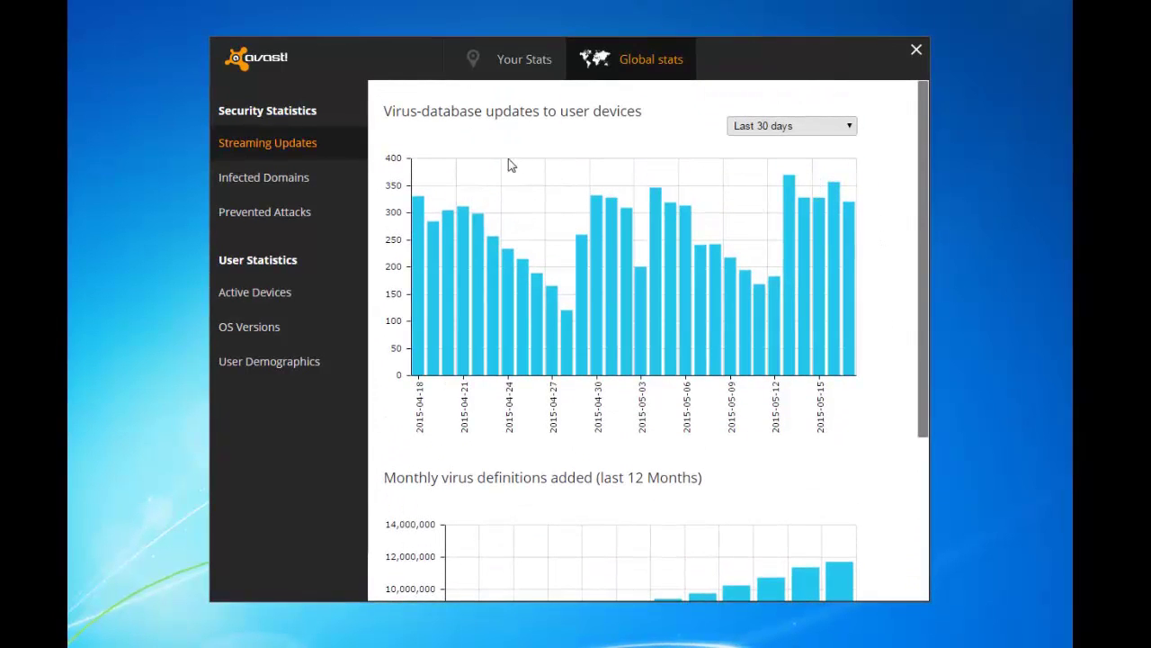
- Review the historical data and component status in the personal statistics, and close the statistics window
{"action": "left_click", "coordinate": [516, 61]}
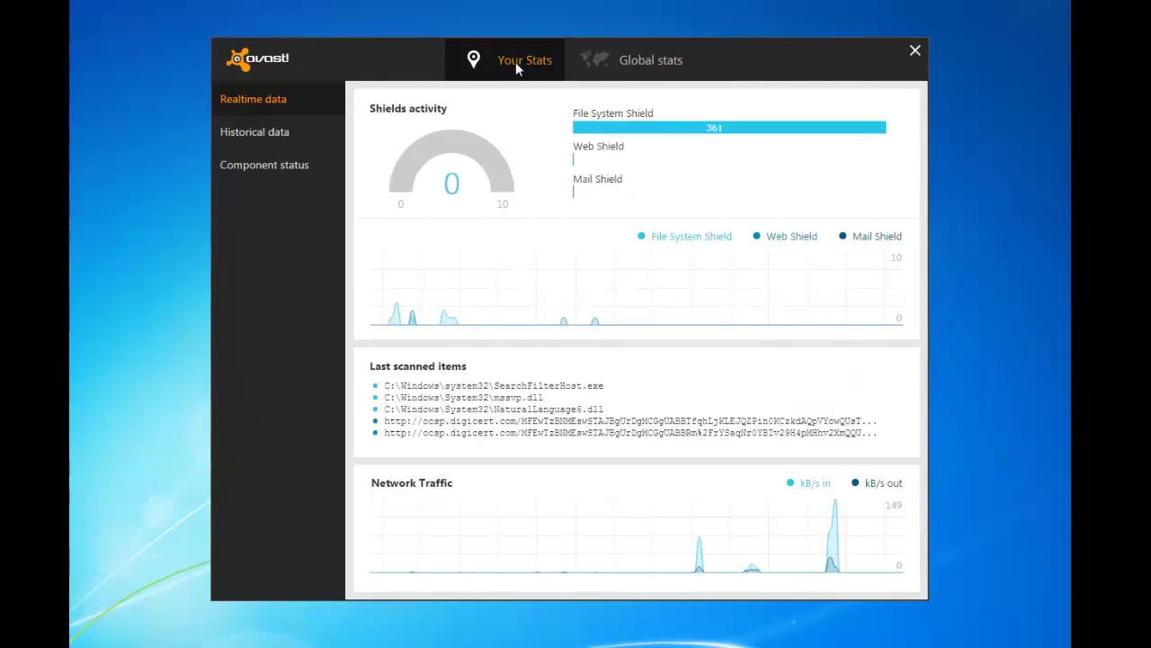
{"action": "left_click", "coordinate": [295, 135]}
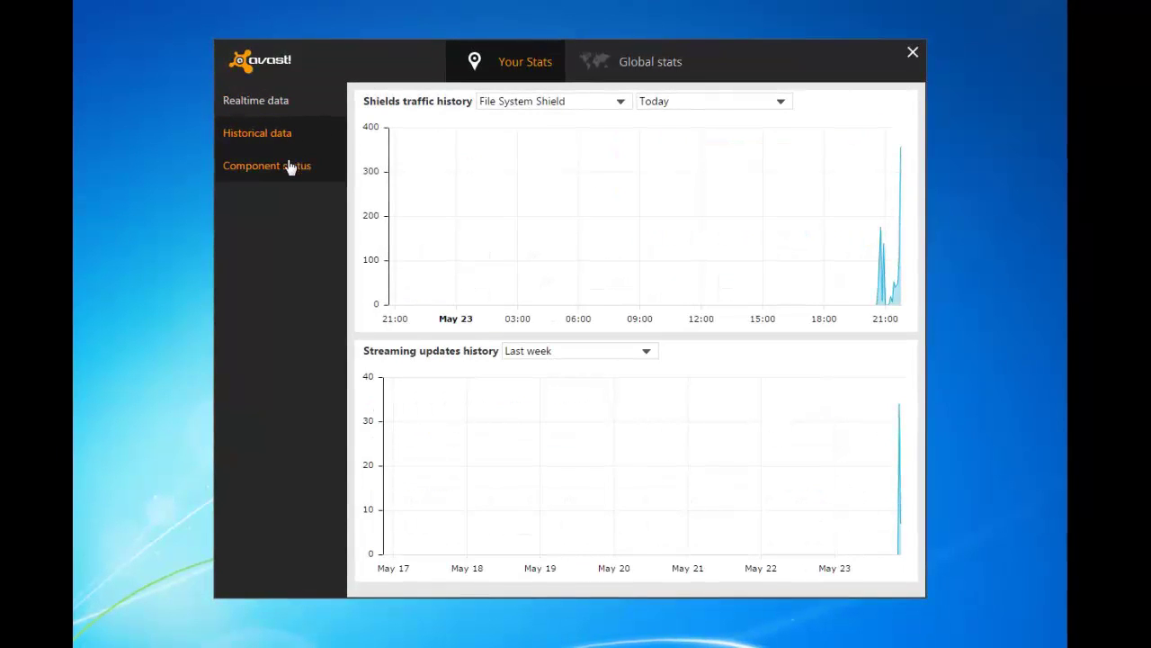
{"action": "left_click", "coordinate": [287, 171]}
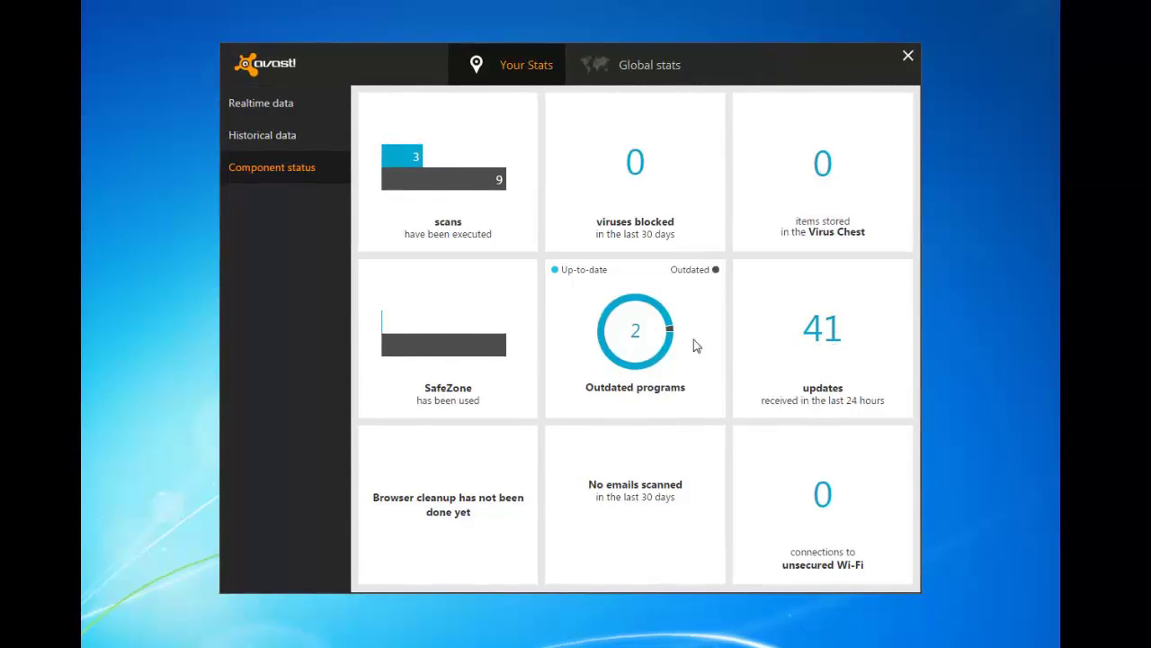
{"action": "mouse_move", "coordinate": [474, 351]}
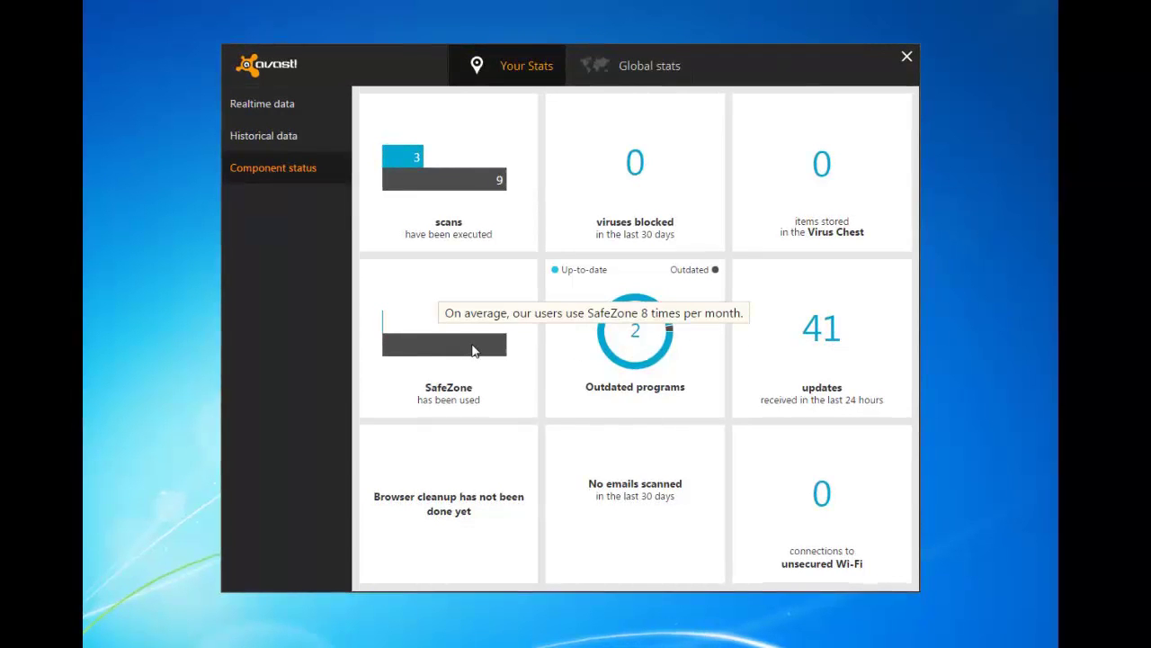
{"action": "mouse_move", "coordinate": [425, 185]}
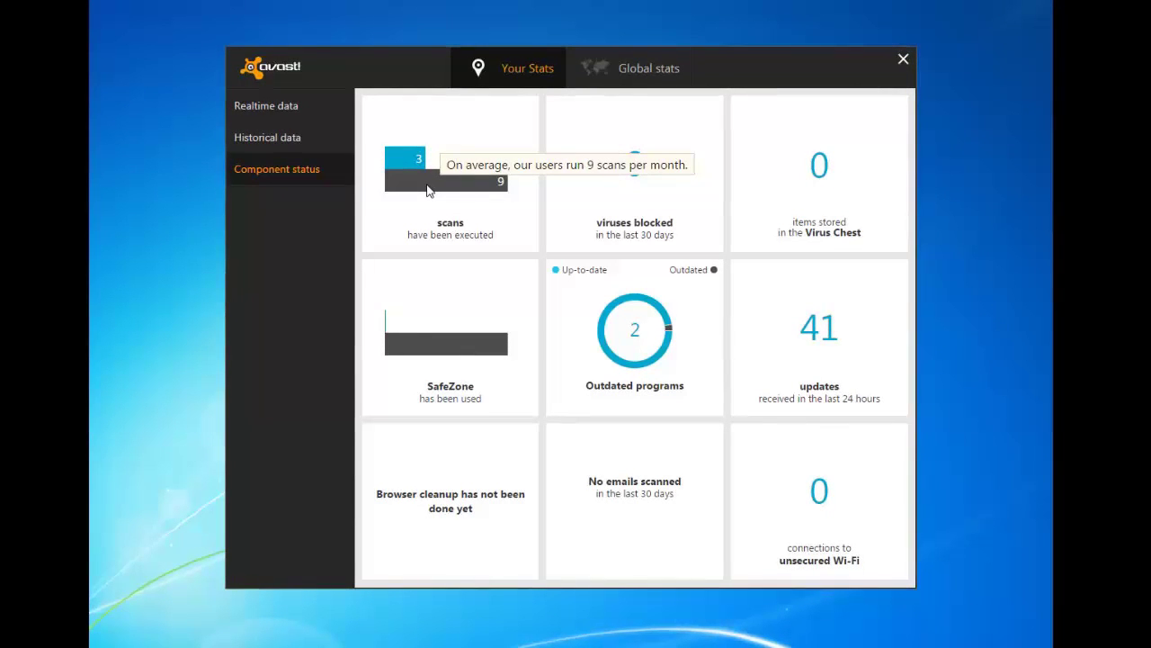
{"action": "left_click", "coordinate": [903, 60]}
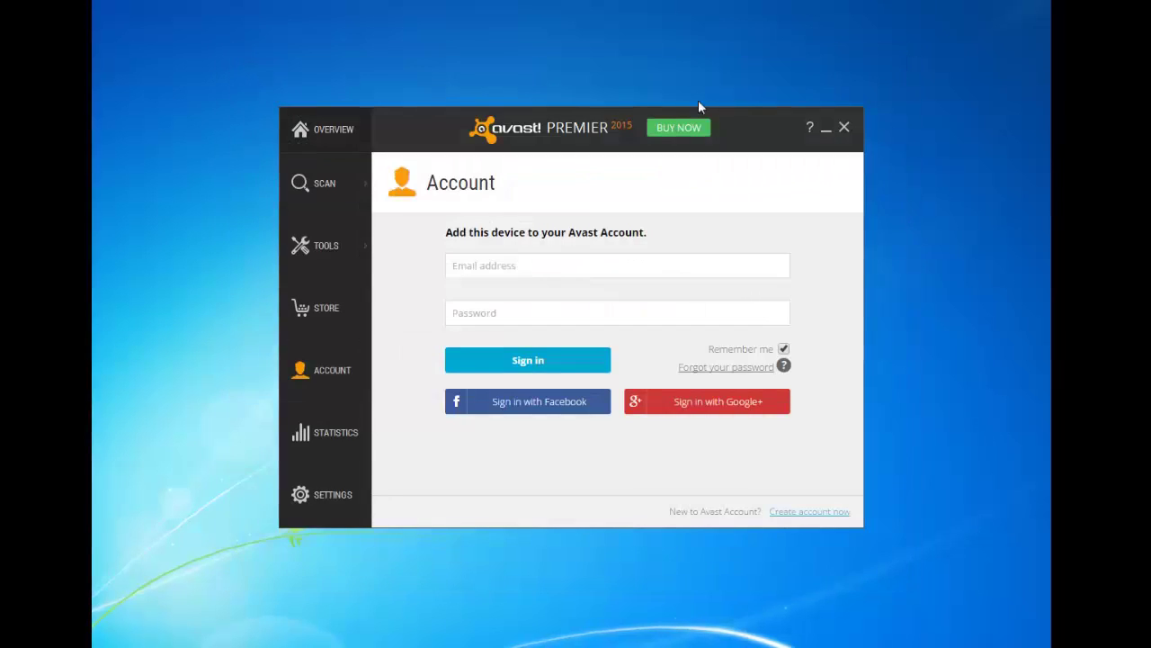
- Open the General settings and review the main options and the expanded Sounds section
{"action": "left_click", "coordinate": [348, 497]}
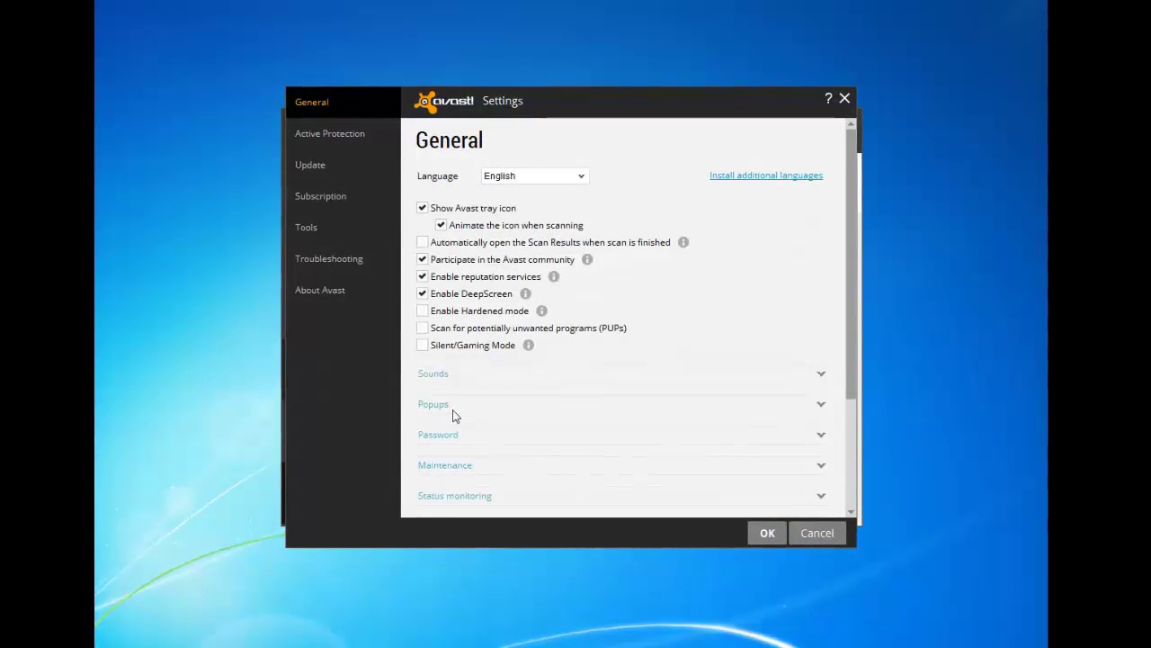
{"action": "scroll", "coordinate": [638, 368], "scroll_direction": "down", "scroll_amount": 1}
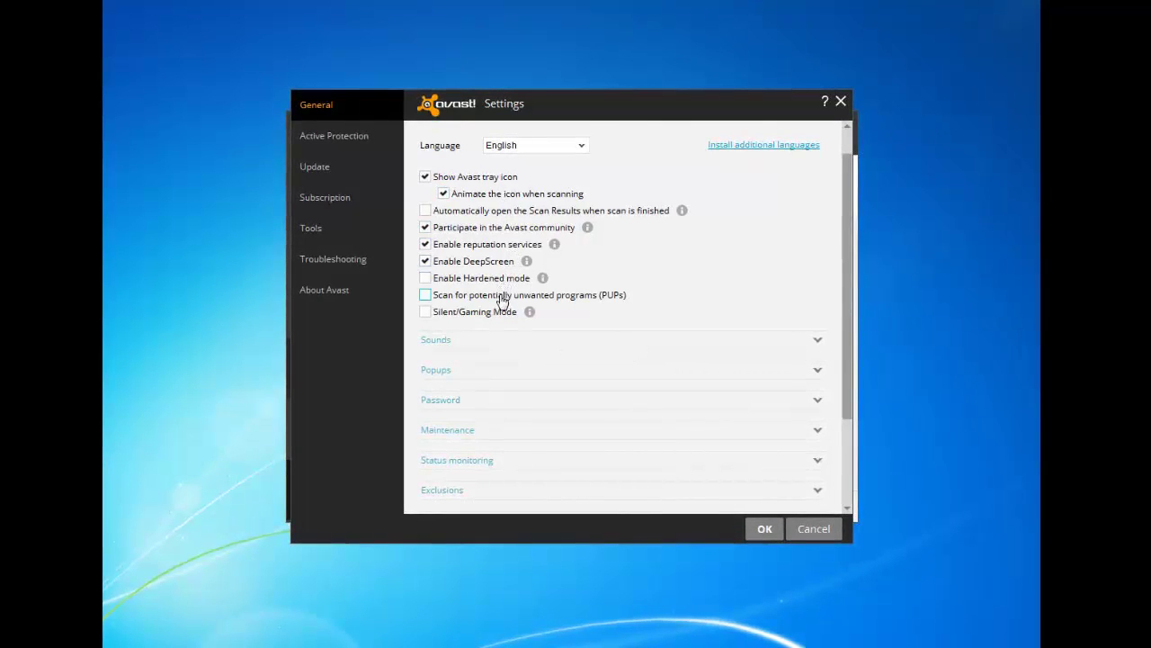
{"action": "left_click", "coordinate": [450, 342]}
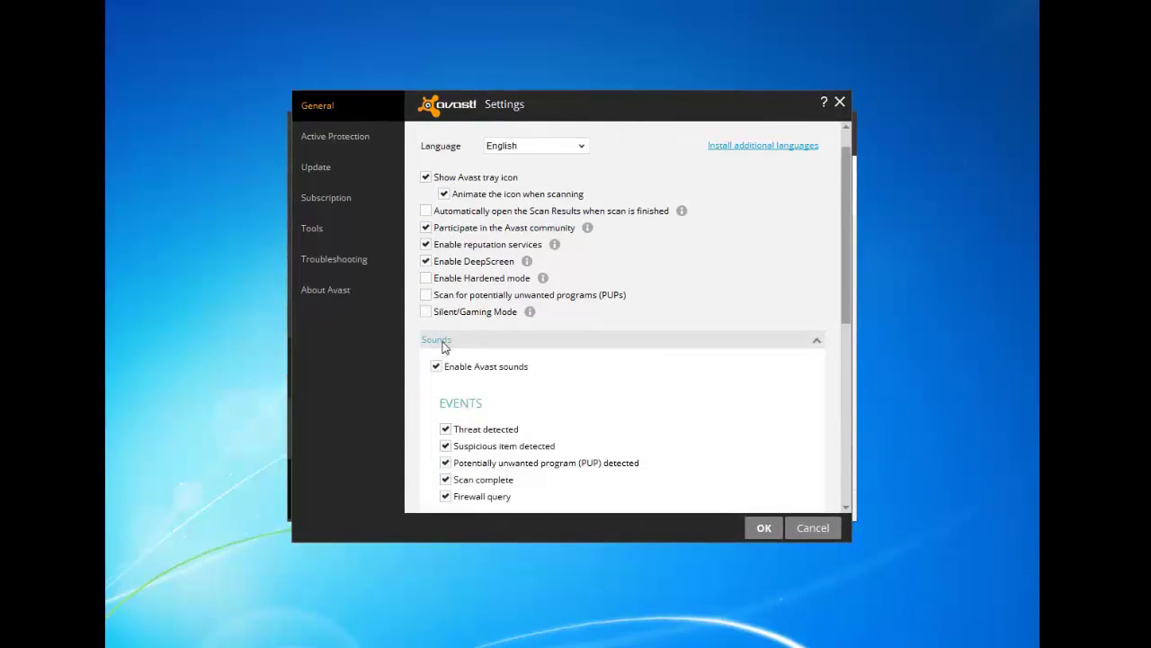
{"action": "scroll", "coordinate": [470, 361], "scroll_direction": "down", "scroll_amount": 3}
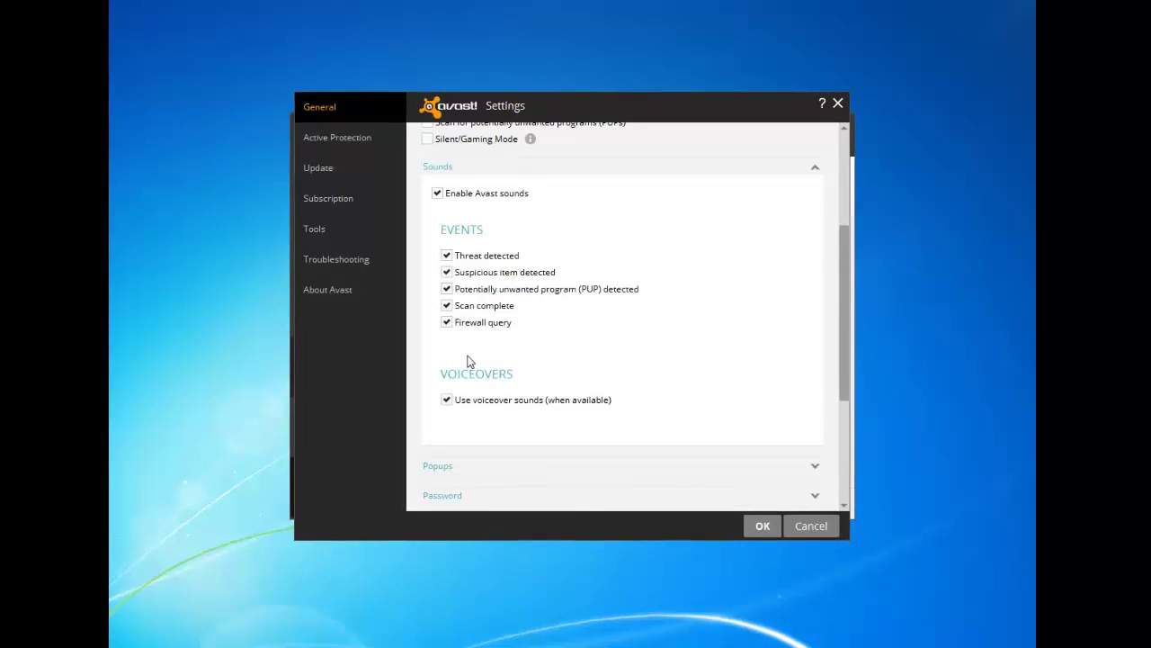
{"action": "scroll", "coordinate": [540, 362], "scroll_direction": "down", "scroll_amount": 2}
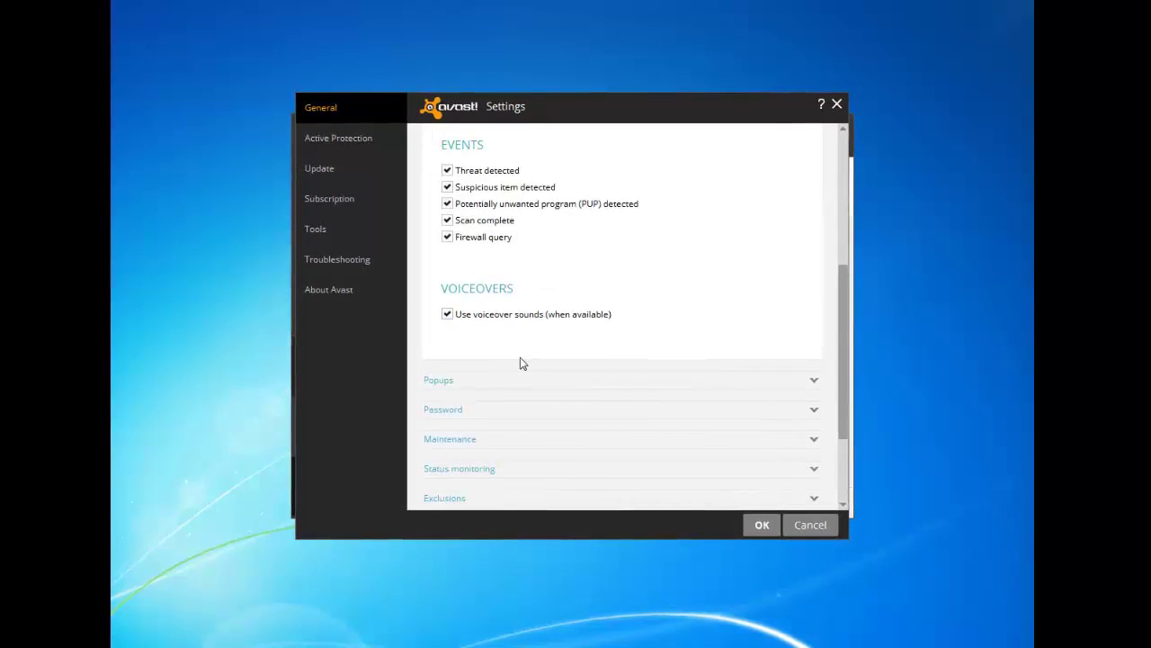
- Expand the Popups section and review its duration options and the remaining General settings sections
{"action": "left_click", "coordinate": [447, 381]}
{"action": "scroll", "coordinate": [510, 386], "scroll_direction": "down", "scroll_amount": 1}
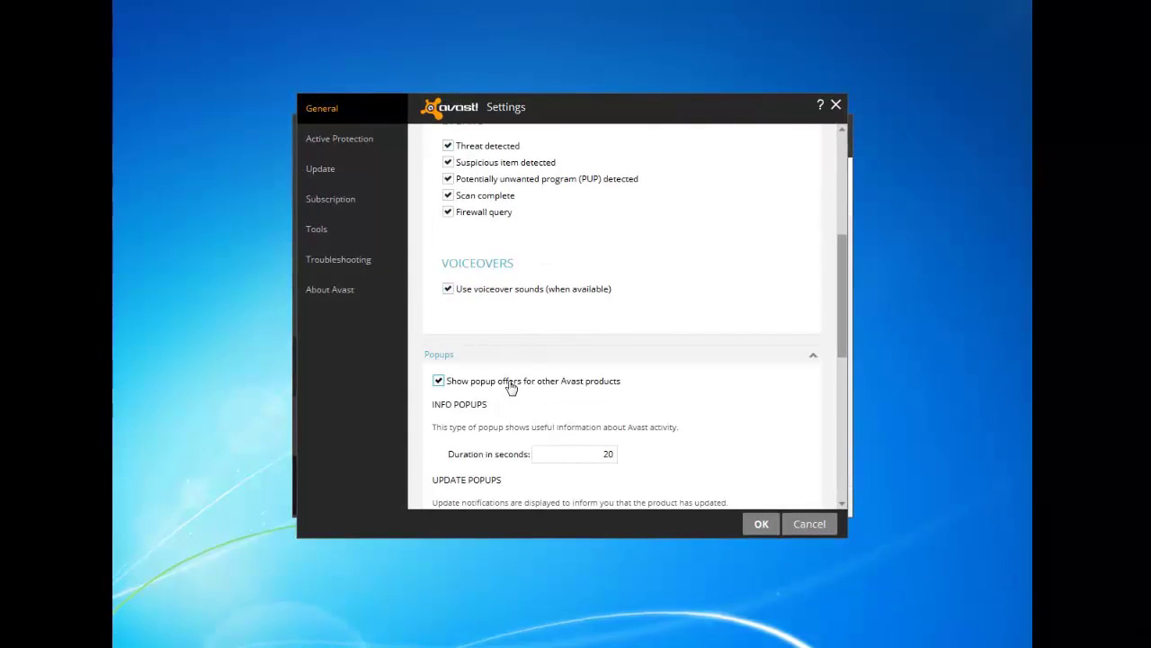
{"action": "scroll", "coordinate": [511, 387], "scroll_direction": "down", "scroll_amount": 2}
{"action": "scroll", "coordinate": [508, 385], "scroll_direction": "down", "scroll_amount": 8}
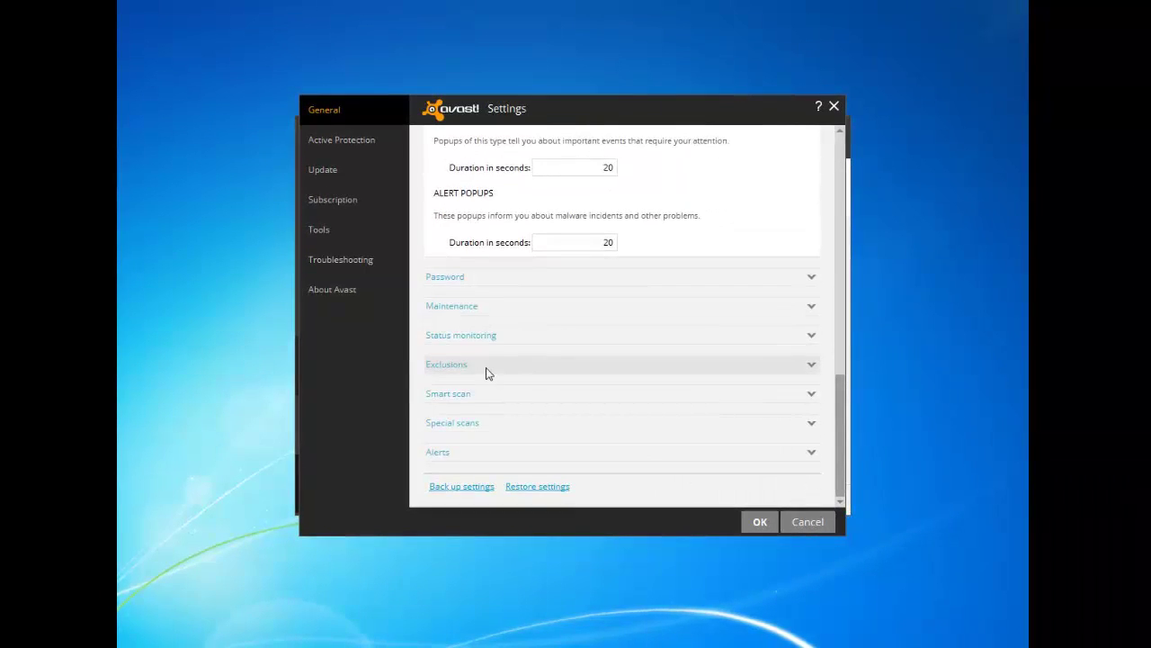
- Review the Active Protection shields, and examine the Update settings with the Details section expanded
{"action": "scroll", "coordinate": [489, 371], "scroll_direction": "up", "scroll_amount": 8}
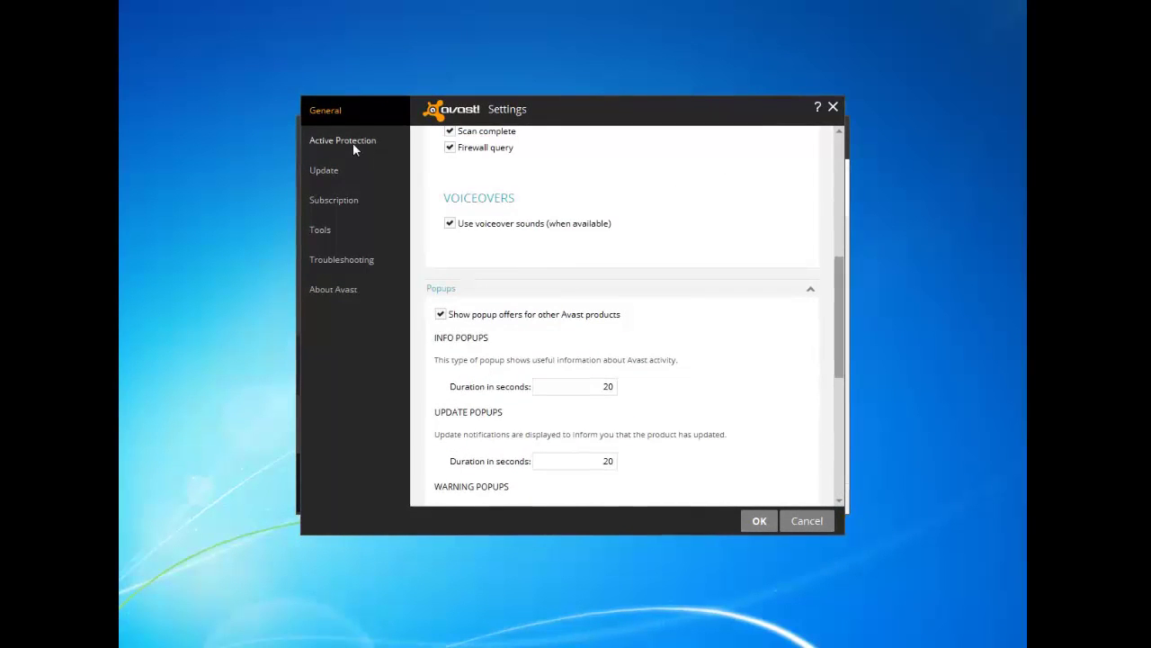
{"action": "left_click", "coordinate": [354, 144]}
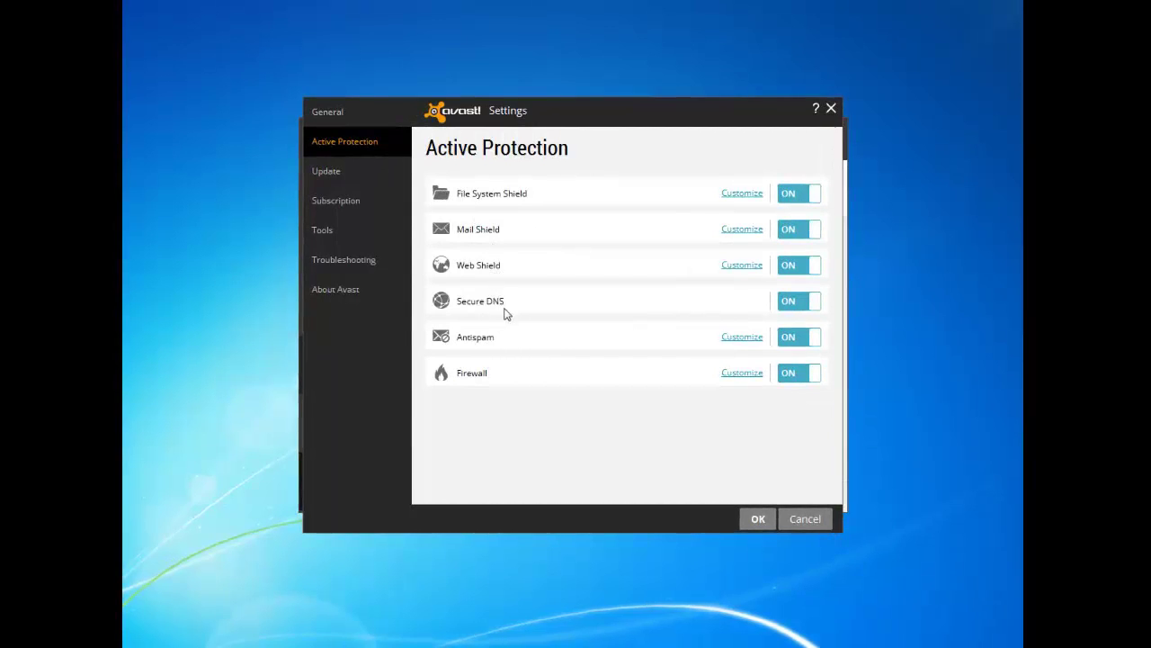
{"action": "left_click", "coordinate": [339, 176]}
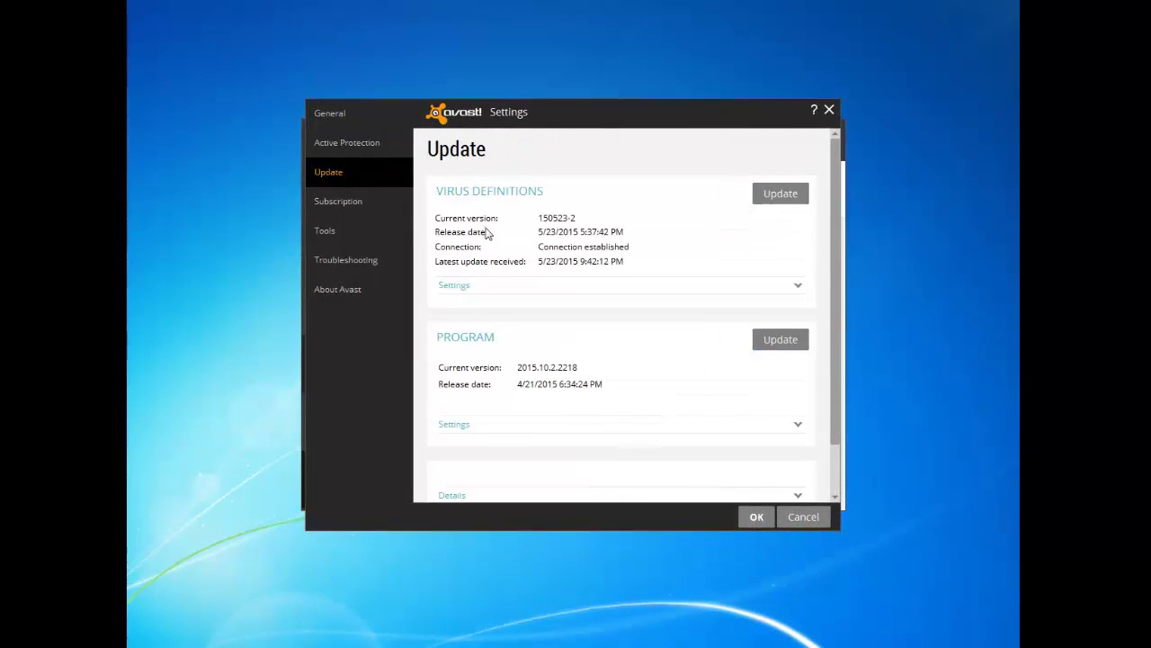
{"action": "scroll", "coordinate": [526, 258], "scroll_direction": "down", "scroll_amount": 2}
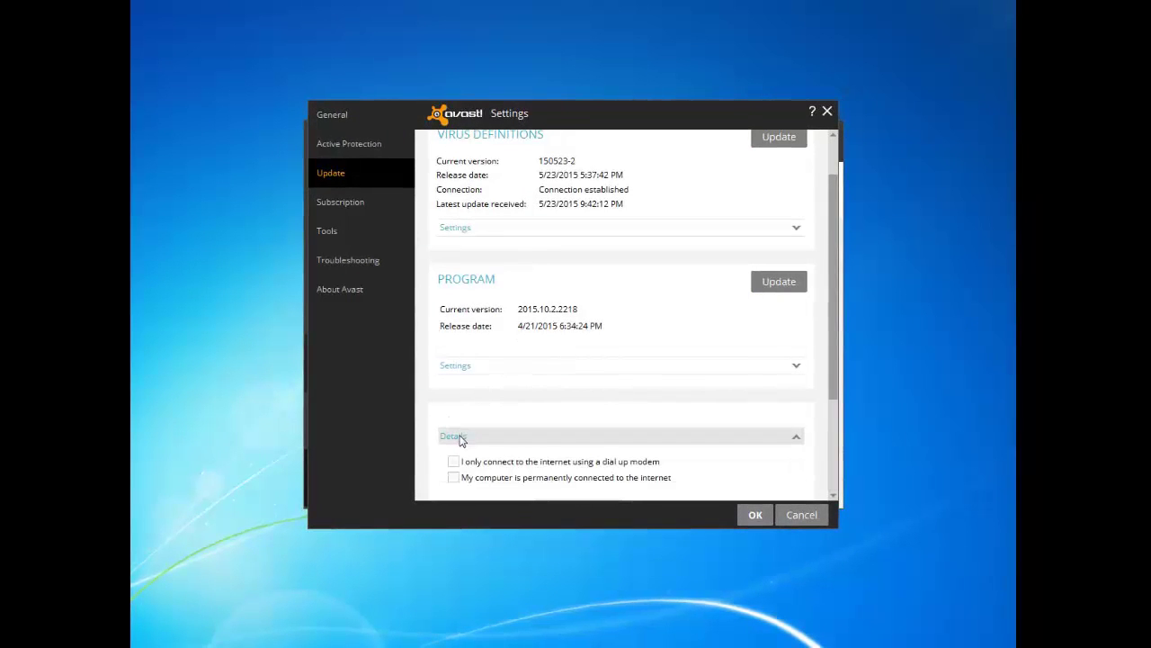
{"action": "scroll", "coordinate": [461, 440], "scroll_direction": "down", "scroll_amount": 1}
{"action": "scroll", "coordinate": [462, 439], "scroll_direction": "down", "scroll_amount": 1}
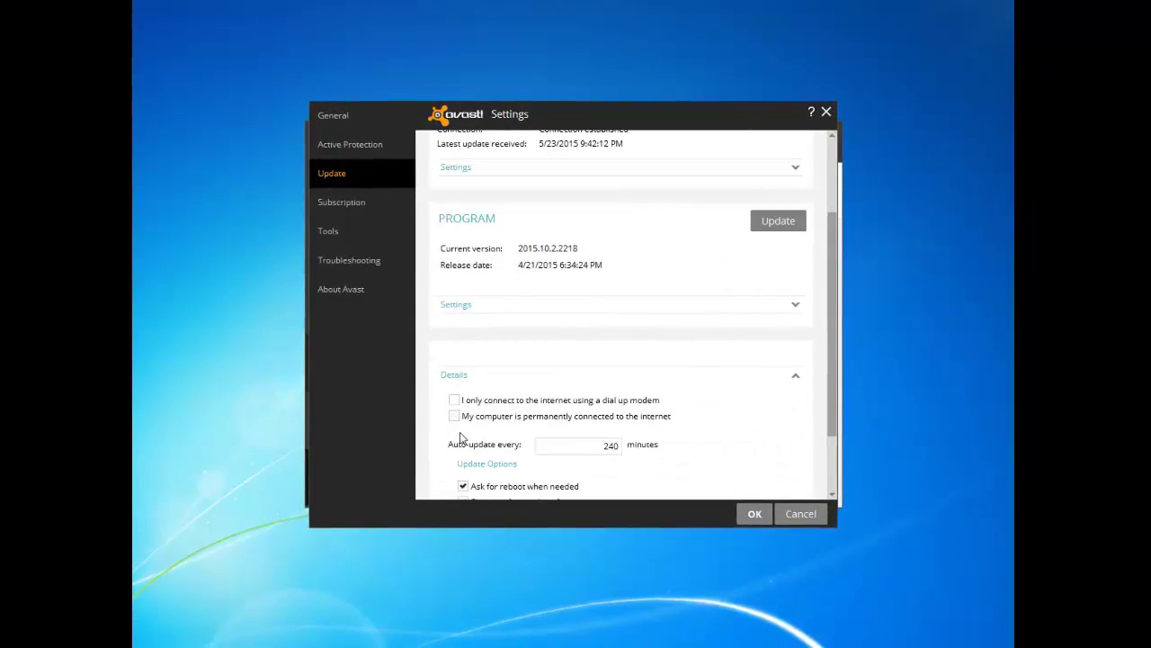
{"action": "scroll", "coordinate": [460, 438], "scroll_direction": "down", "scroll_amount": 1}
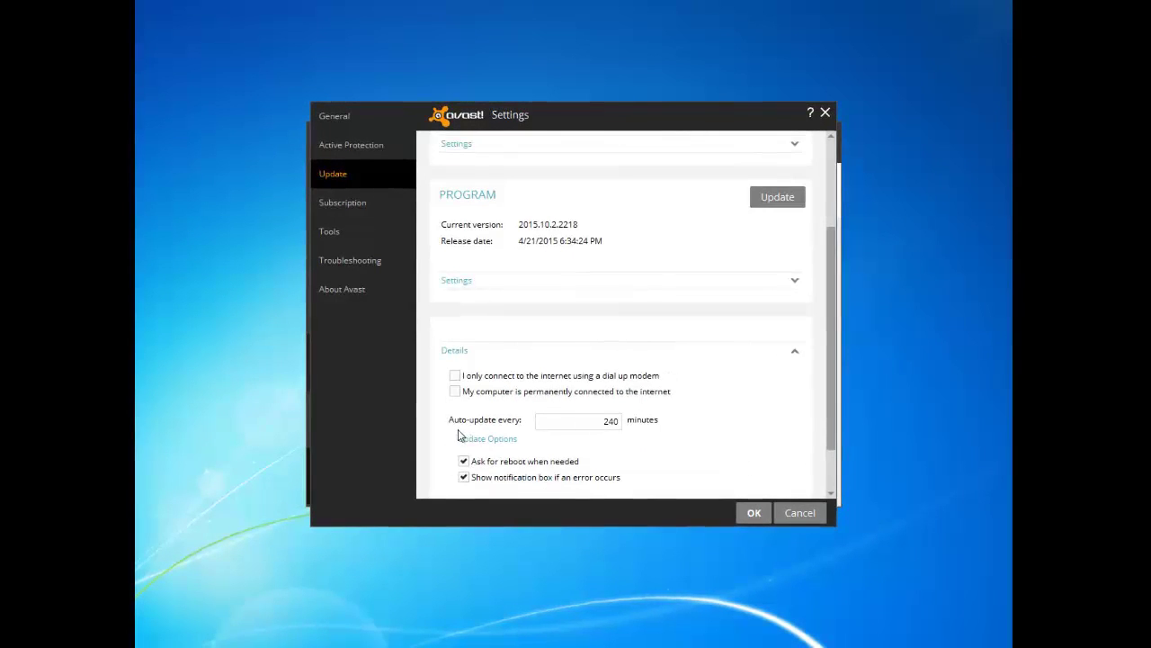
- Open the Subscription settings and review the Avast Premier and GrimeFighter license information
{"action": "left_click", "coordinate": [336, 207]}
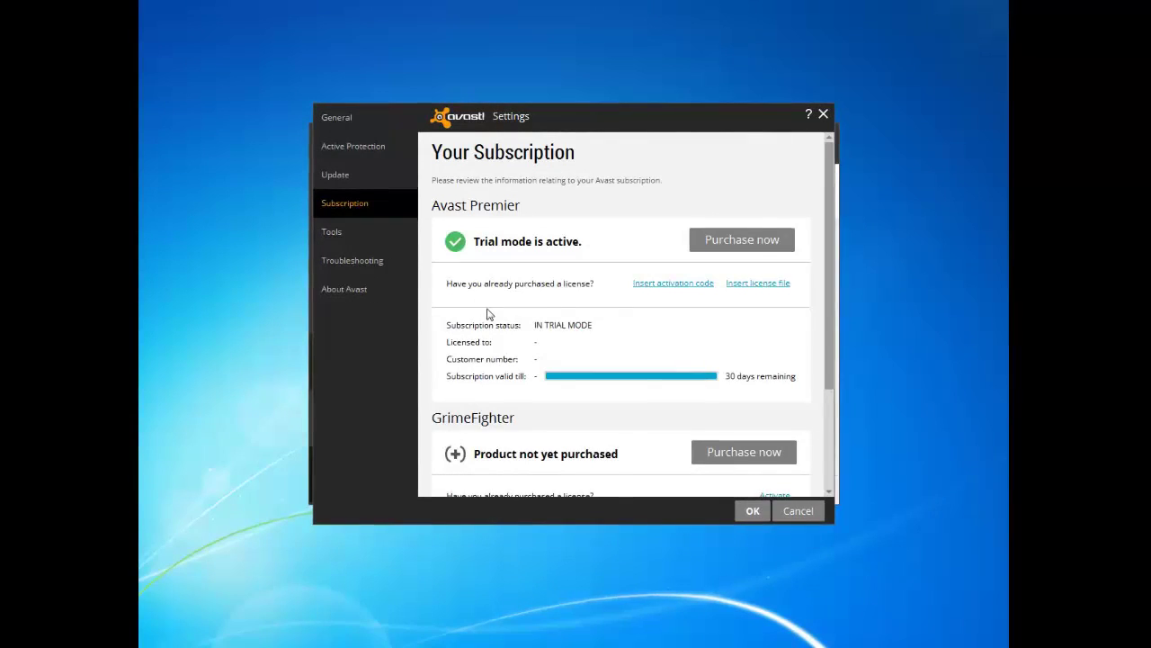
{"action": "scroll", "coordinate": [489, 312], "scroll_direction": "down", "scroll_amount": 1}
{"action": "scroll", "coordinate": [488, 312], "scroll_direction": "down", "scroll_amount": 1}
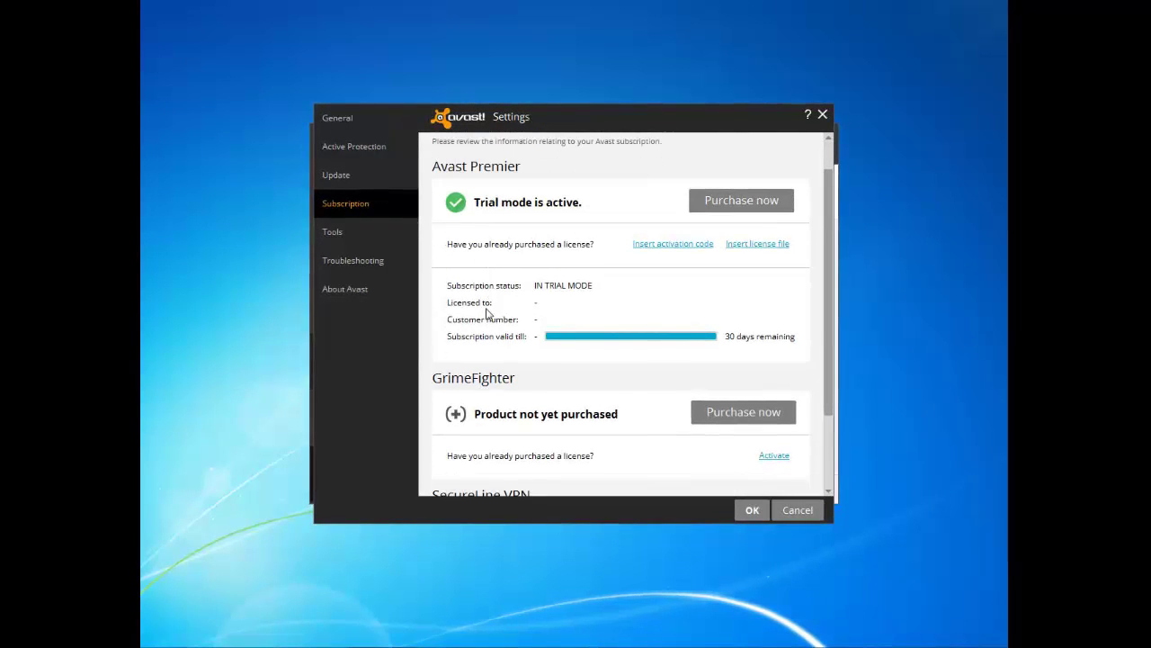
- Open the Tools settings and review the complete list of tools from Sandbox to Firewall
{"action": "left_click", "coordinate": [342, 232]}
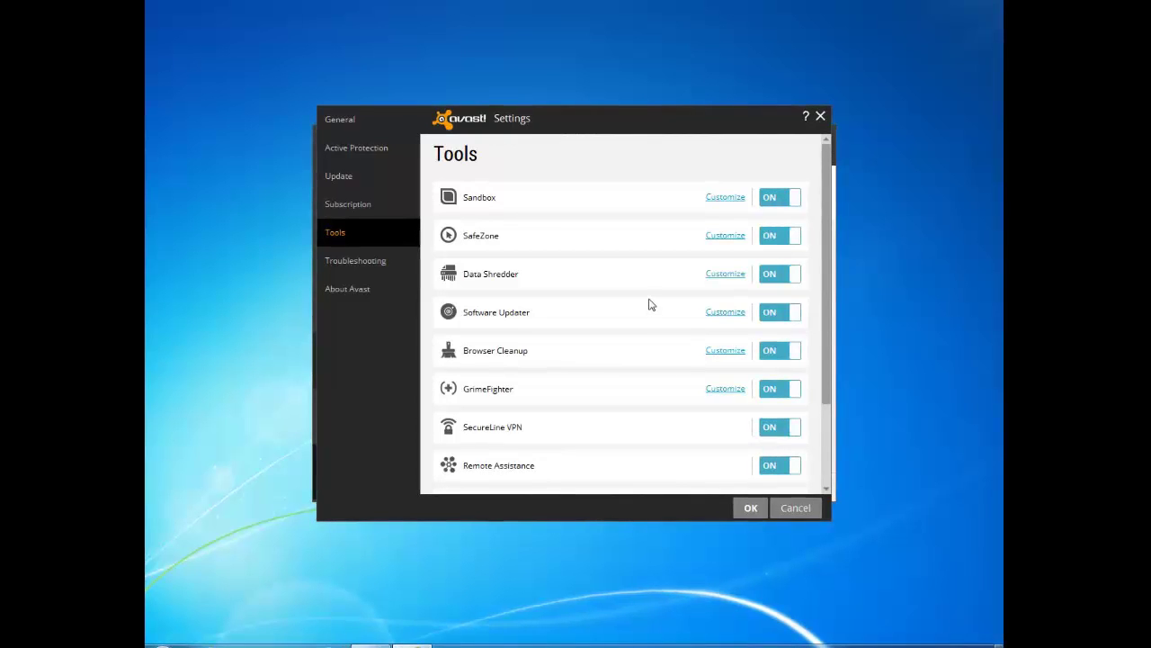
{"action": "scroll", "coordinate": [650, 308], "scroll_direction": "down", "scroll_amount": 1}
{"action": "scroll", "coordinate": [650, 305], "scroll_direction": "down", "scroll_amount": 1}
{"action": "scroll", "coordinate": [650, 305], "scroll_direction": "down", "scroll_amount": 1}
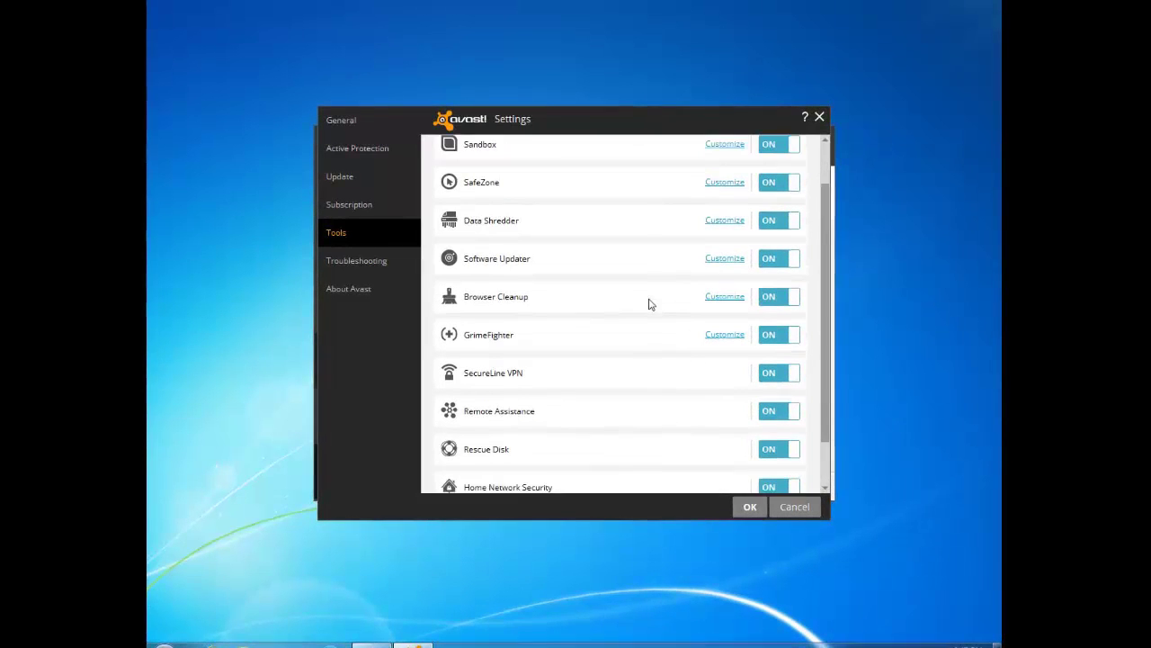
{"action": "scroll", "coordinate": [651, 304], "scroll_direction": "down", "scroll_amount": 3}
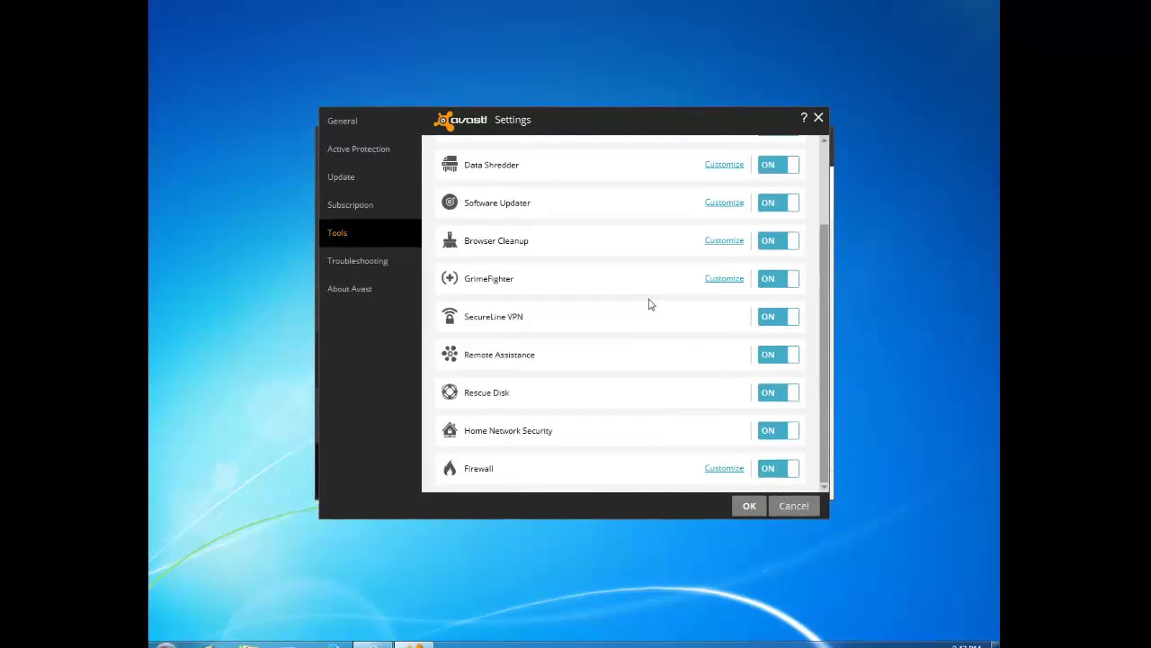
- Review the Troubleshooting and About Avast settings pages, and cancel the settings to return to the overview
{"action": "left_click", "coordinate": [376, 263]}
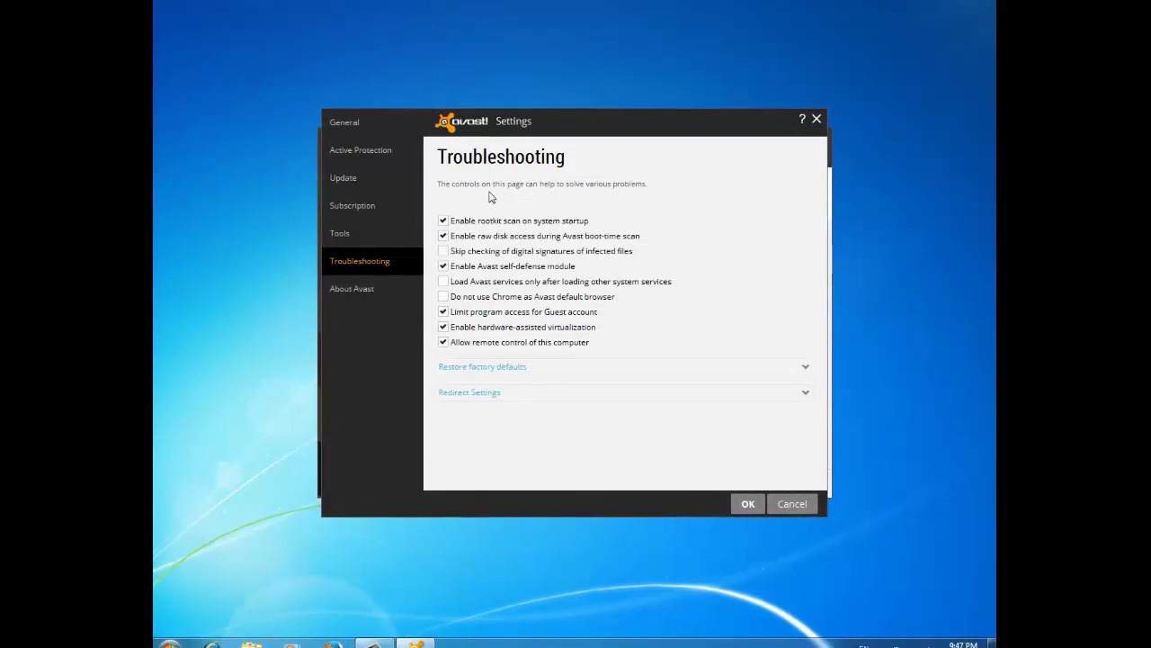
{"action": "left_click", "coordinate": [380, 288]}
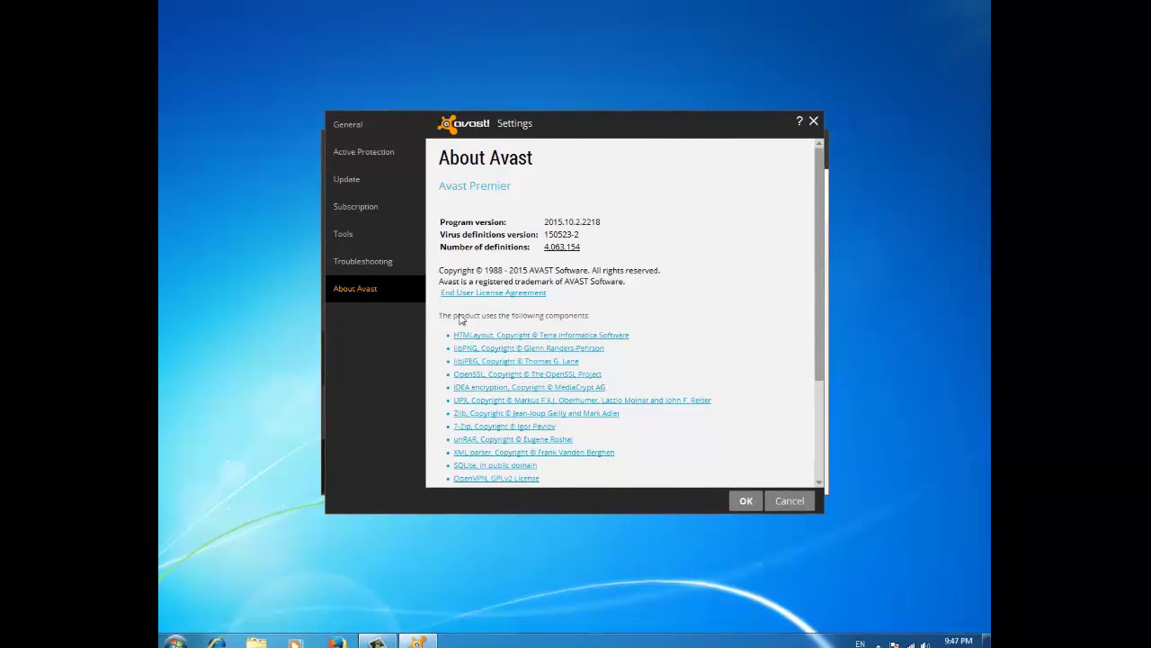
{"action": "left_click", "coordinate": [791, 502]}
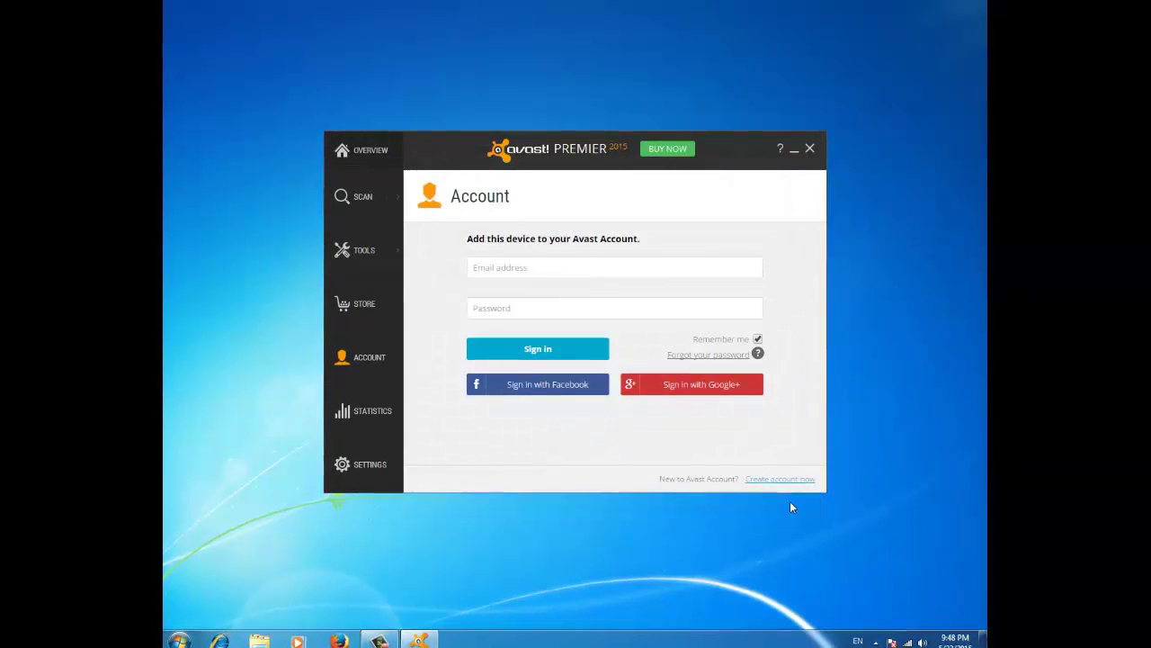
{"action": "left_click", "coordinate": [383, 153]}
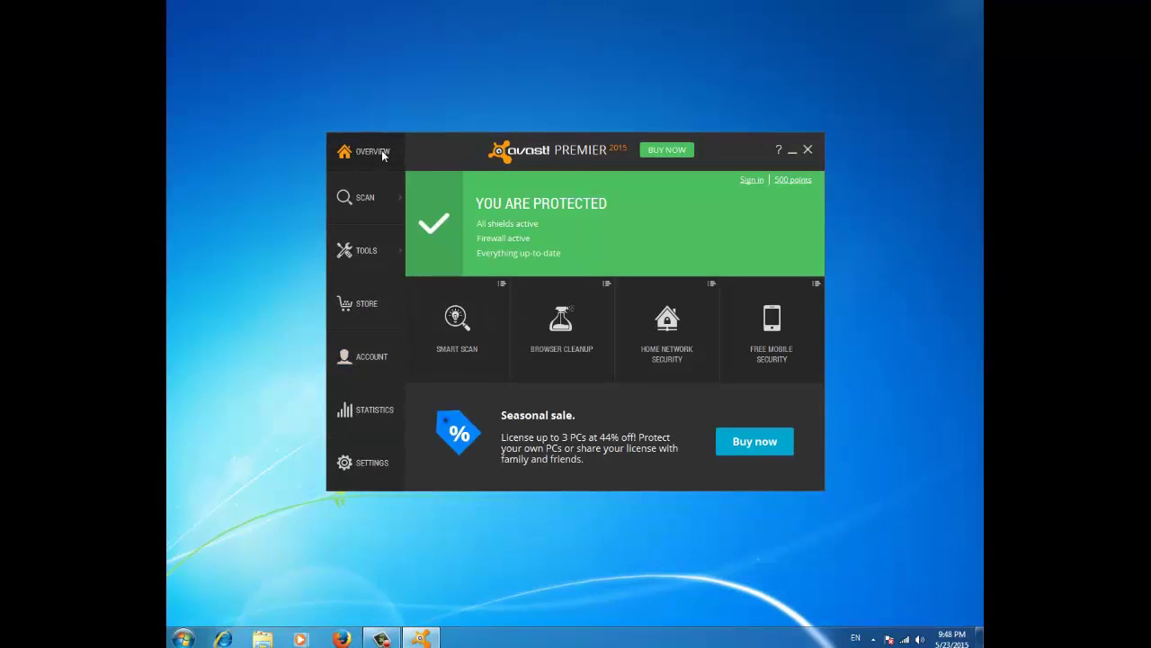